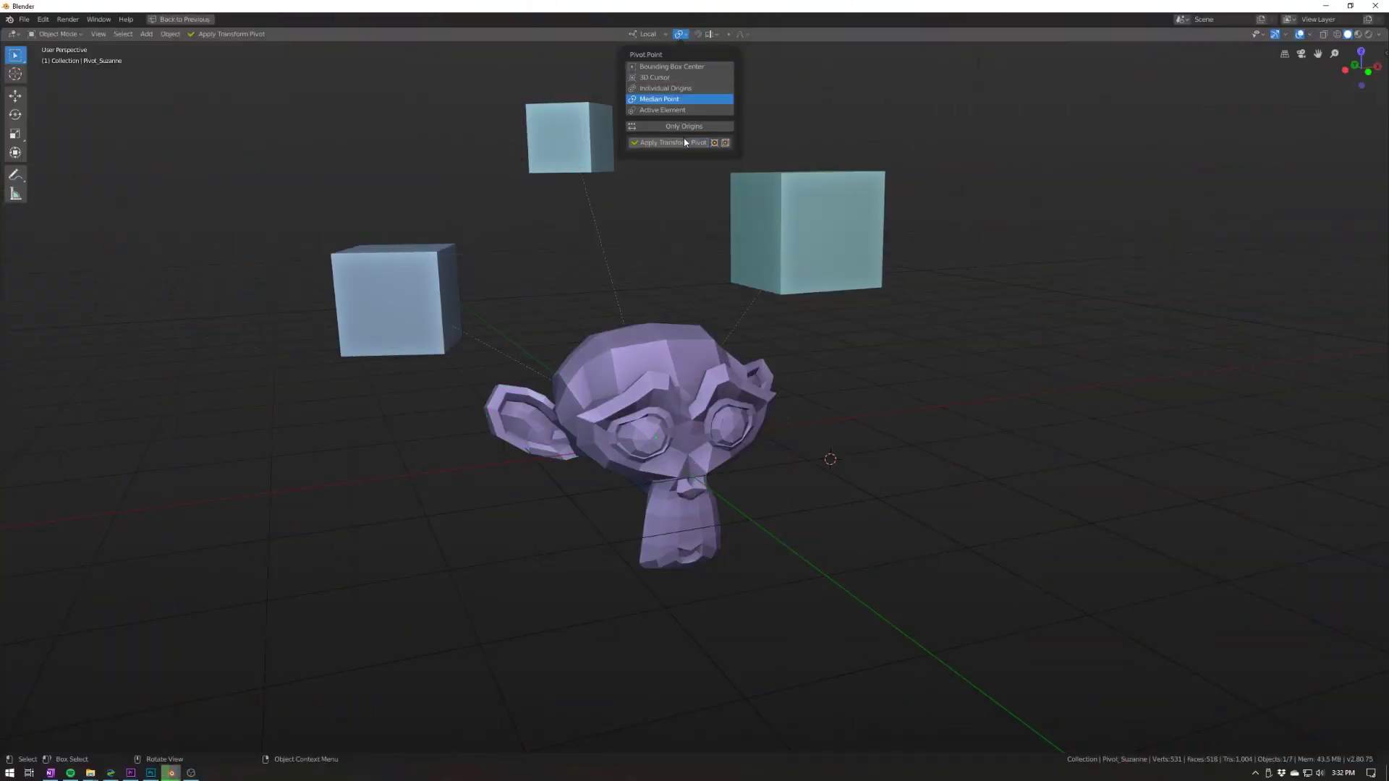
Move Suzanne along its local axis using G with the axis key pressed twice.
key("shift+space")
key("g")
middle_click_drag(664, 410, 637, 434)
left_click_drag(636, 434, 616, 446)
left_click(616, 446)
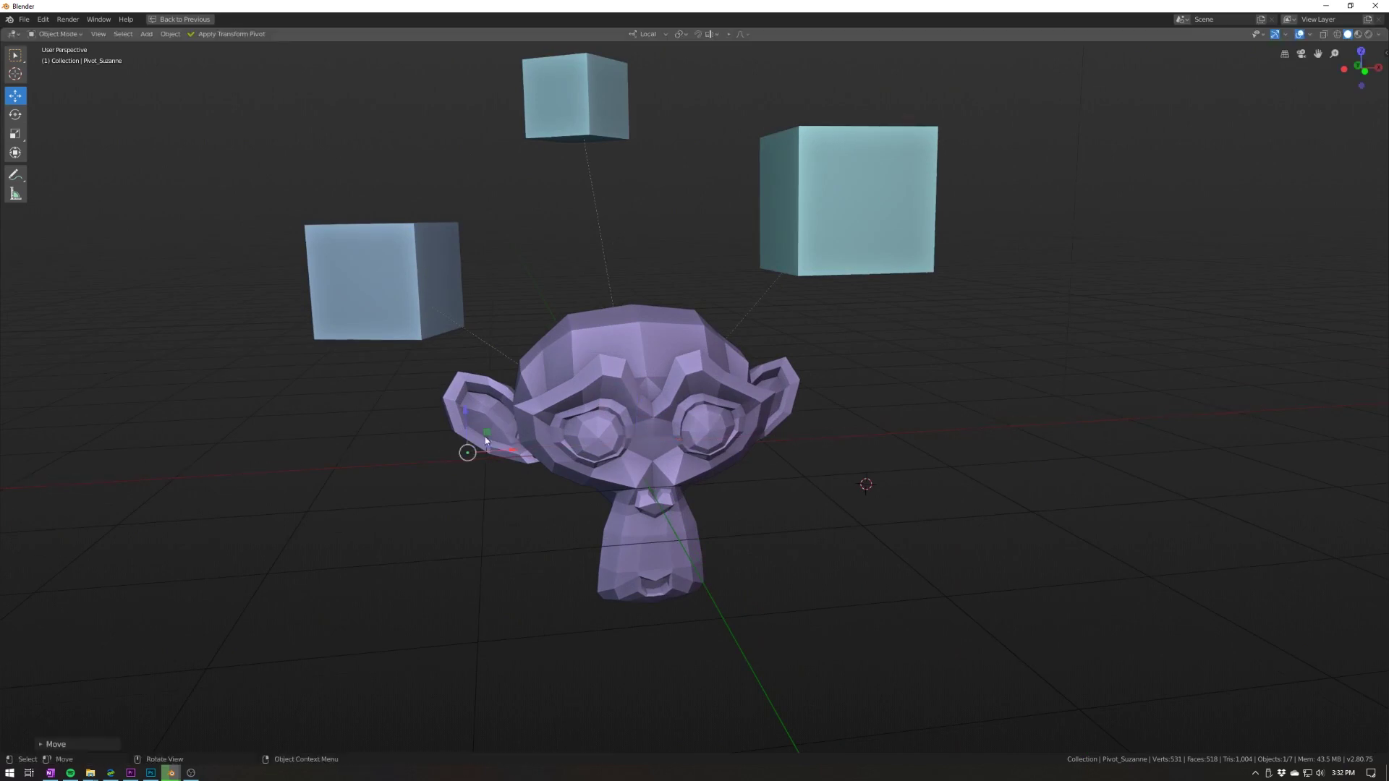
Apply a blocky voxel Remesh to Suzanne and switch it into Edit Mode.
middle_click_drag(466, 450, 574, 514)
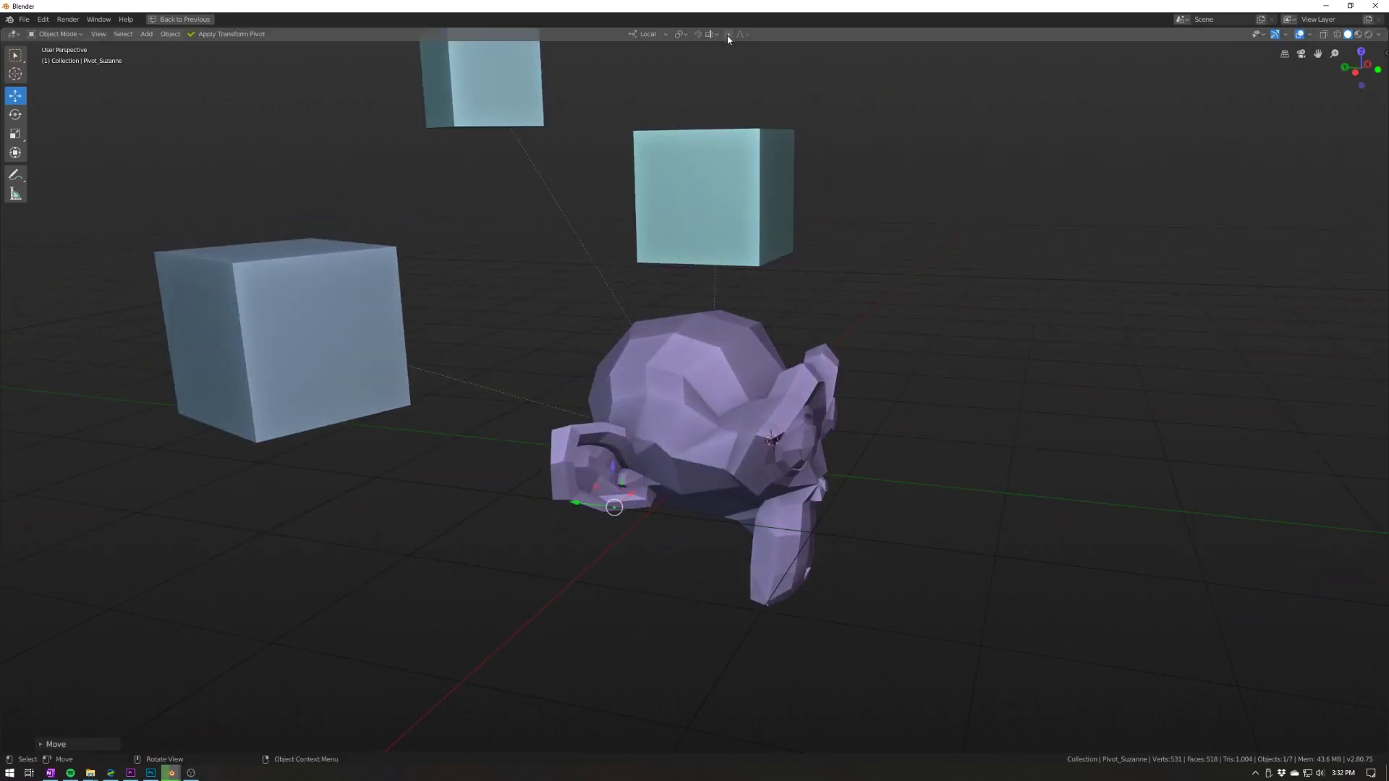
middle_click_drag(648, 434, 531, 497)
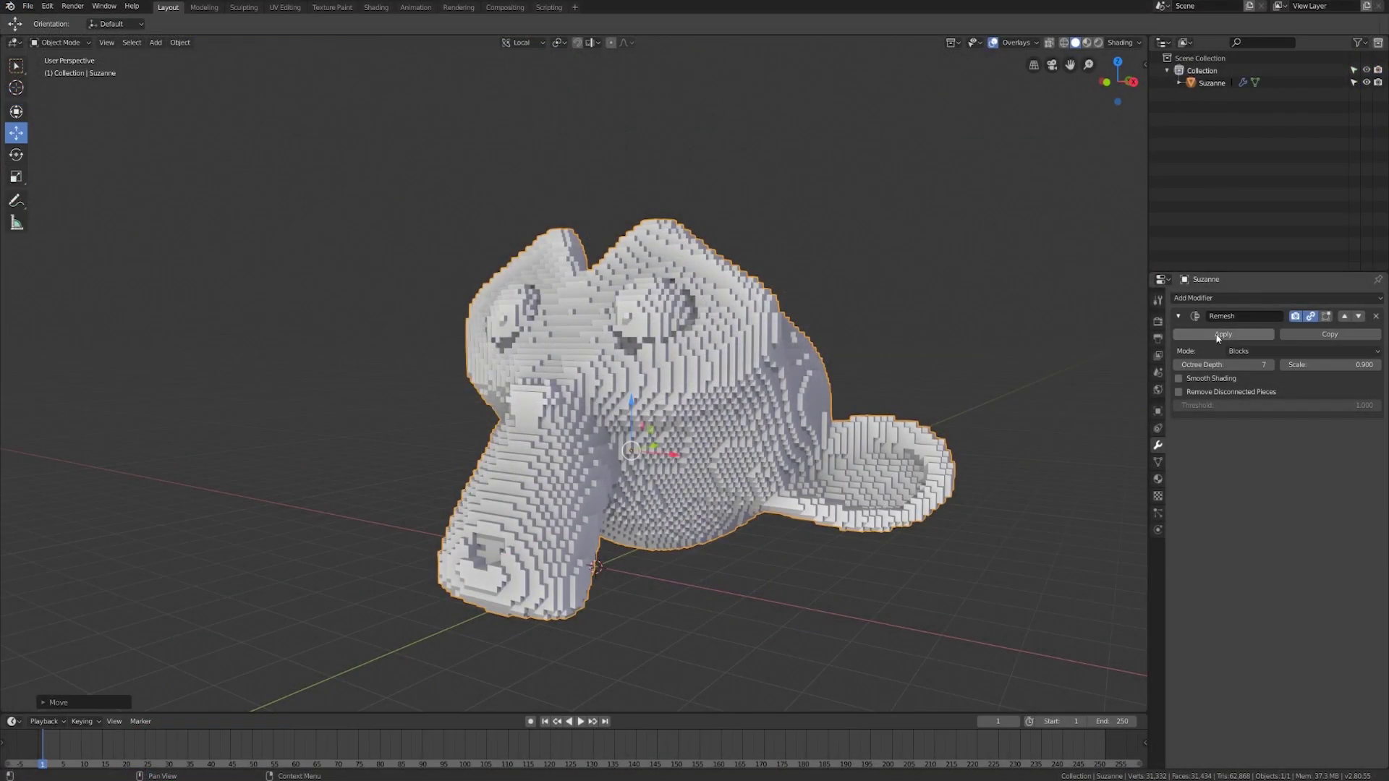
left_click(1223, 334)
middle_click_drag(569, 509, 748, 448)
left_click(604, 449)
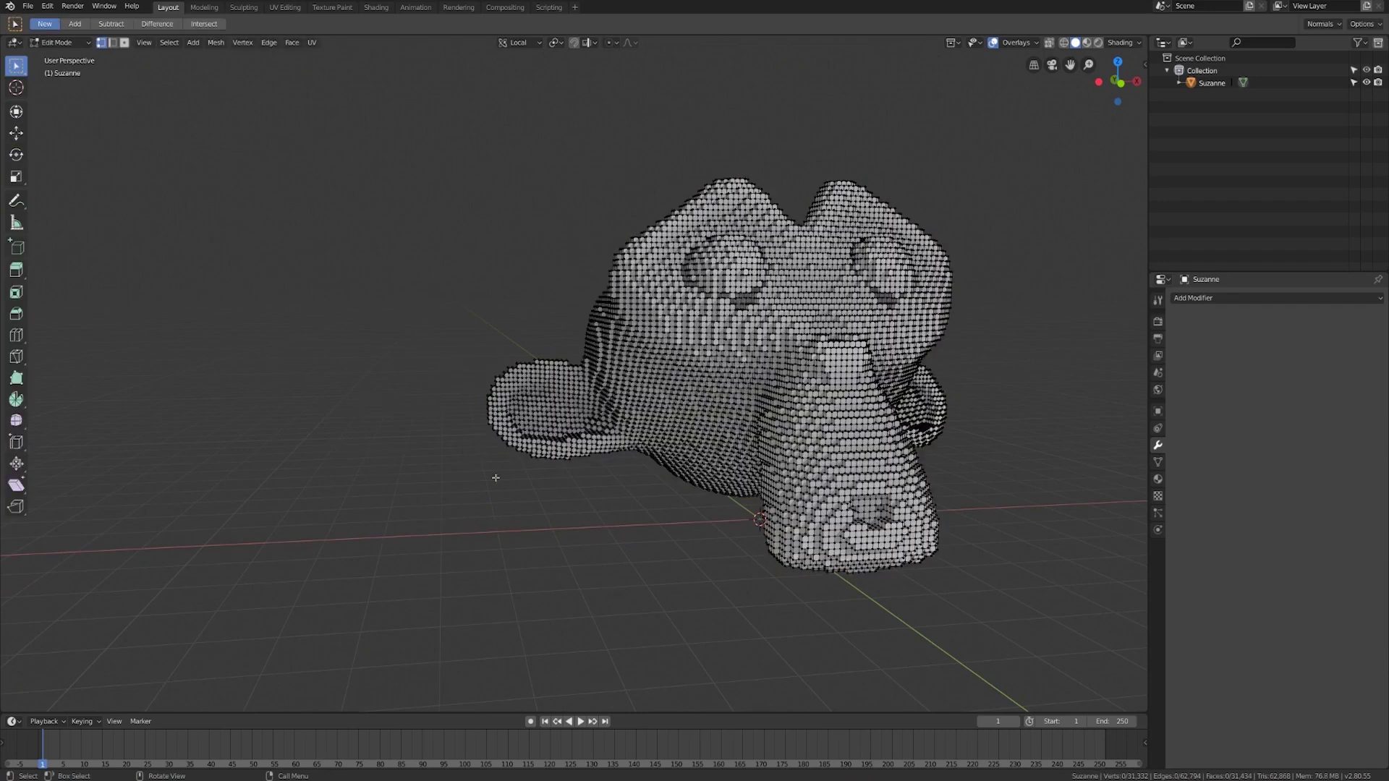
Rotate the selected Suzanne and cubes around the local Z axis with R Z Z.
middle_click_drag(496, 474, 533, 502)
scroll(509, 480, "up", 5)
scroll(567, 531, "up", 2)
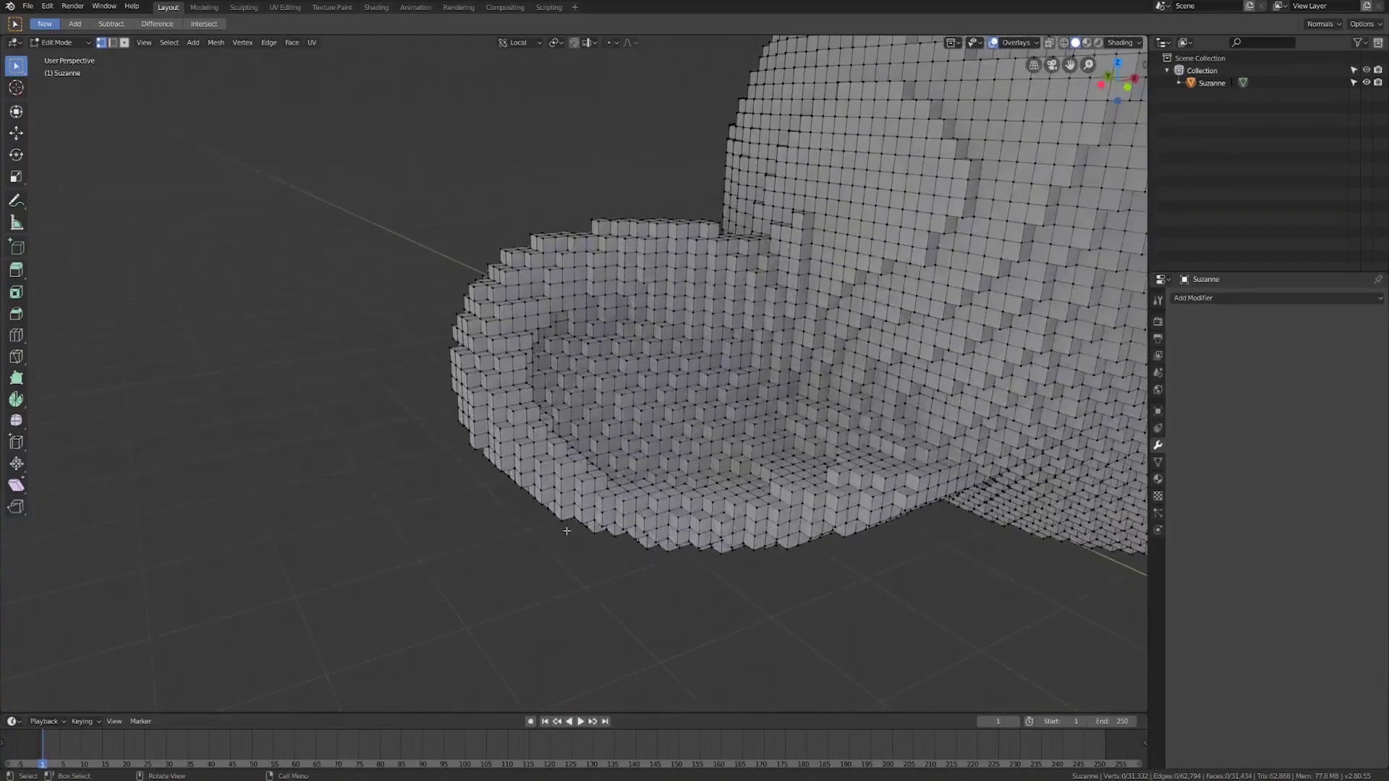
middle_click_drag(564, 525, 731, 542)
scroll(714, 543, "down", 3)
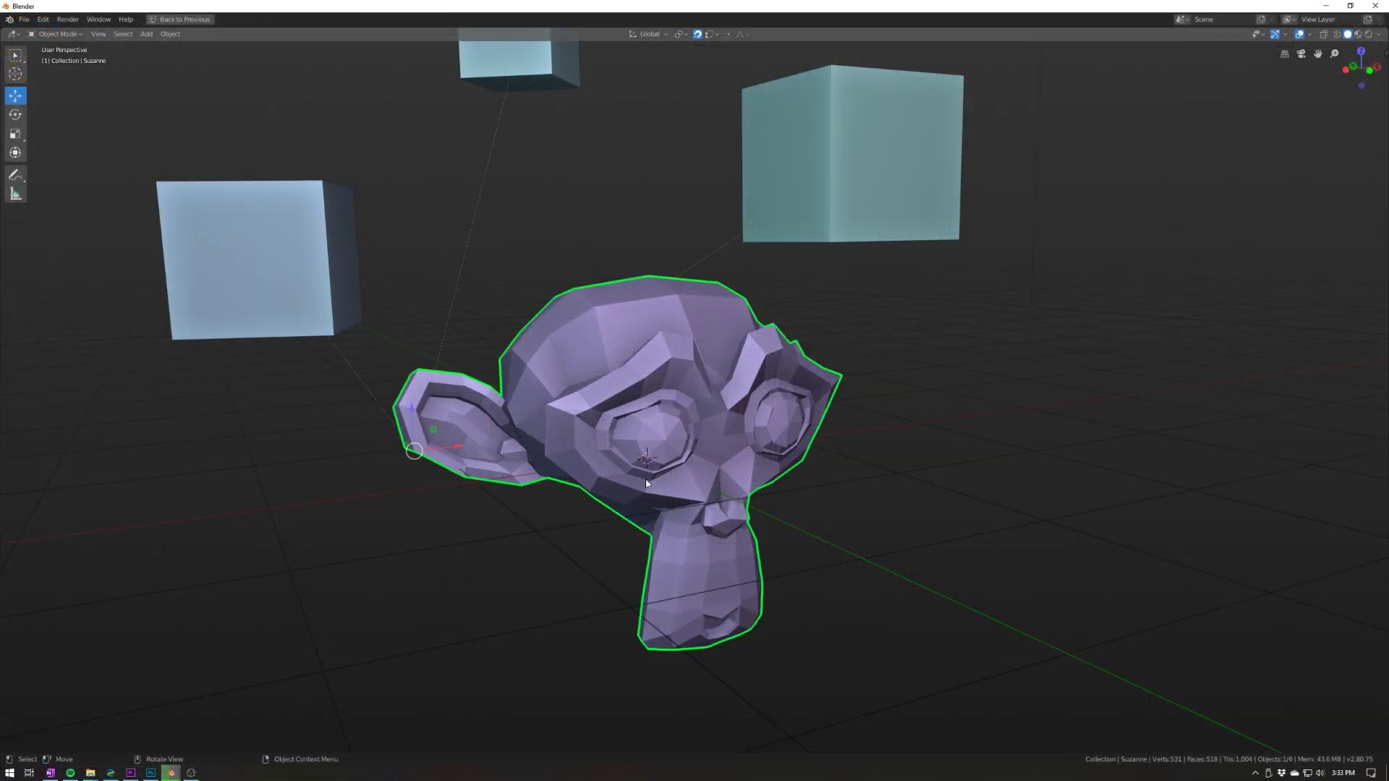
scroll(648, 483, "down", 3)
middle_click_drag(605, 426, 618, 419)
scroll(618, 419, "up", 2)
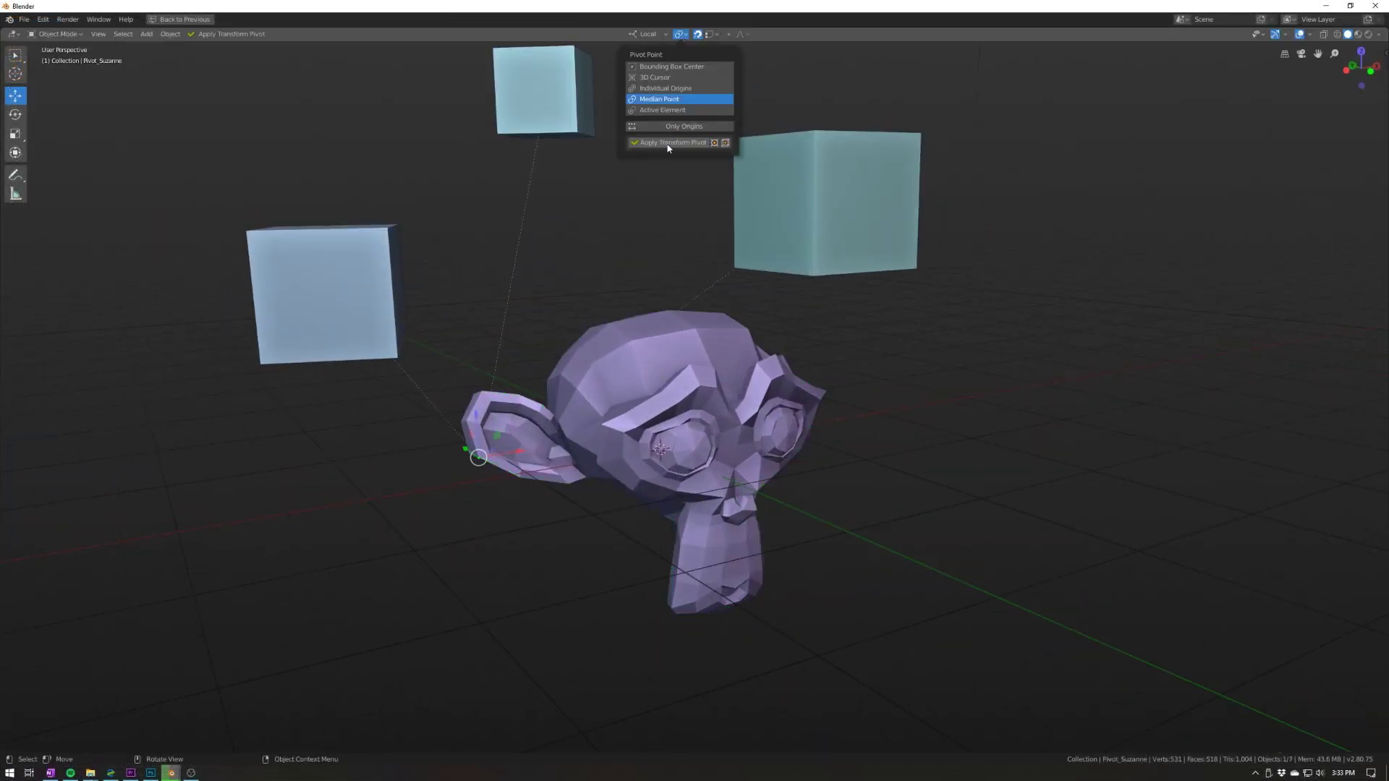
key("r")
key("z")
key("z")
left_click(670, 591)
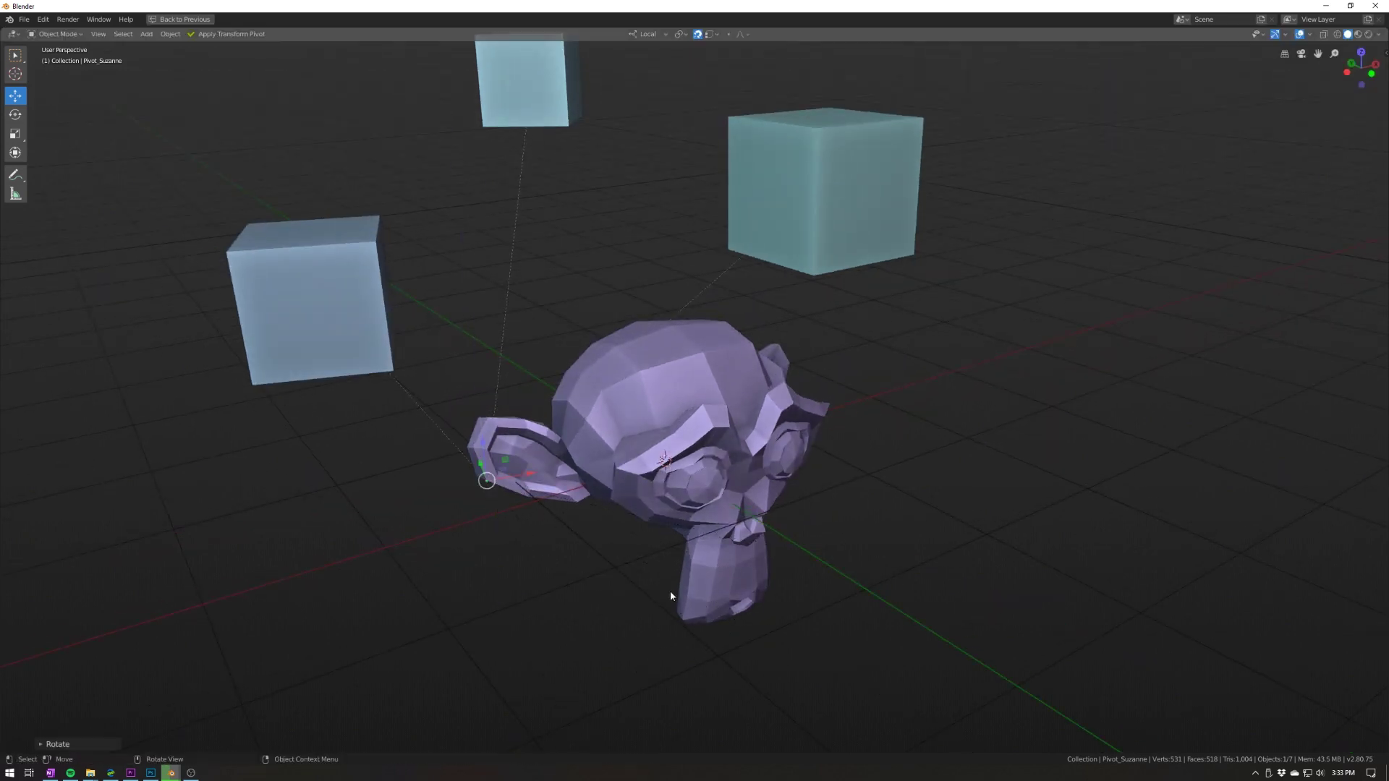
Show Suzanne's transform values in the N sidebar from a front view.
middle_click_drag(670, 590, 651, 651)
scroll(719, 611, "up", 2)
middle_click_drag(640, 699, 718, 618)
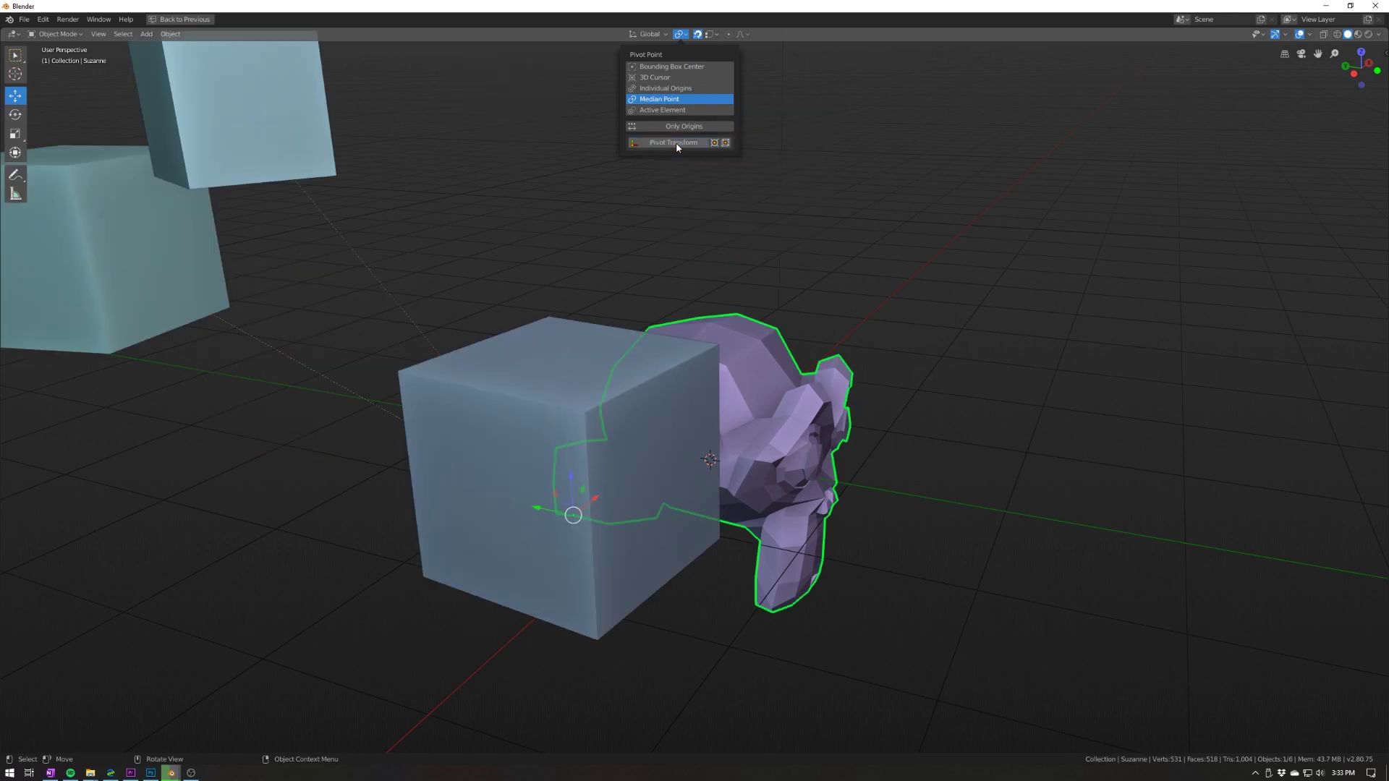
scroll(680, 362, "down", 3)
middle_click_drag(679, 361, 710, 409)
key("n")
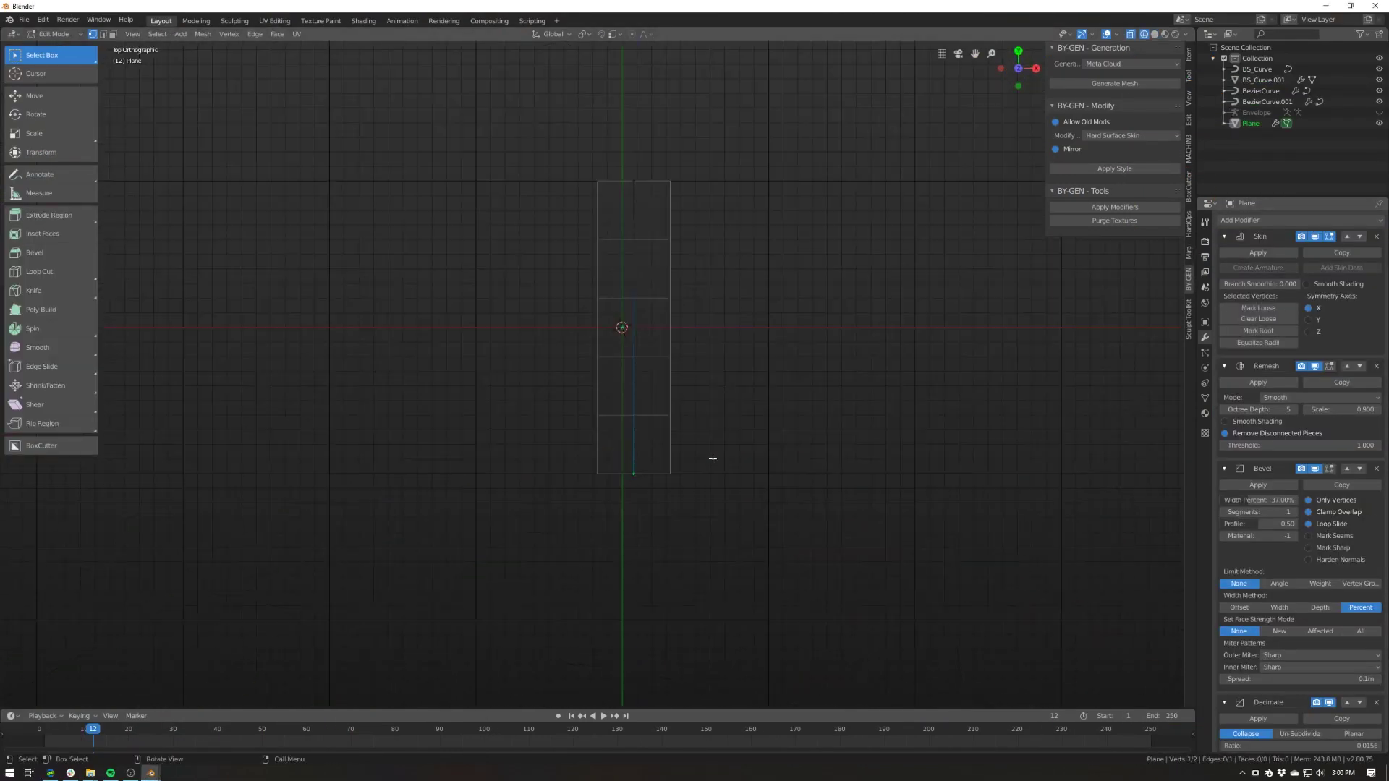
Extrude the chain's end vertex and move it in Right Ortho view to arch the shape, then deselect.
key("e")
key("KP_3")
key("g")
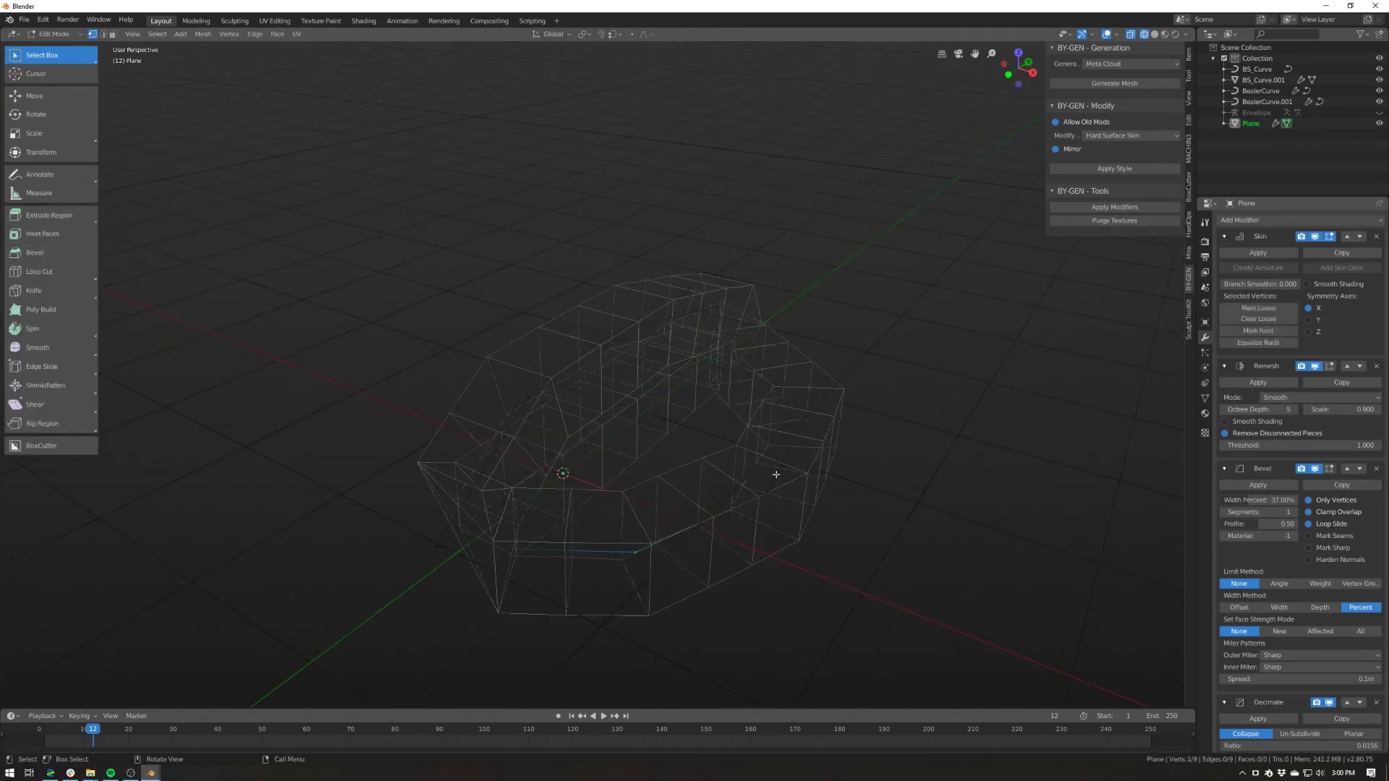
left_click(816, 411)
key("ctrl+z")
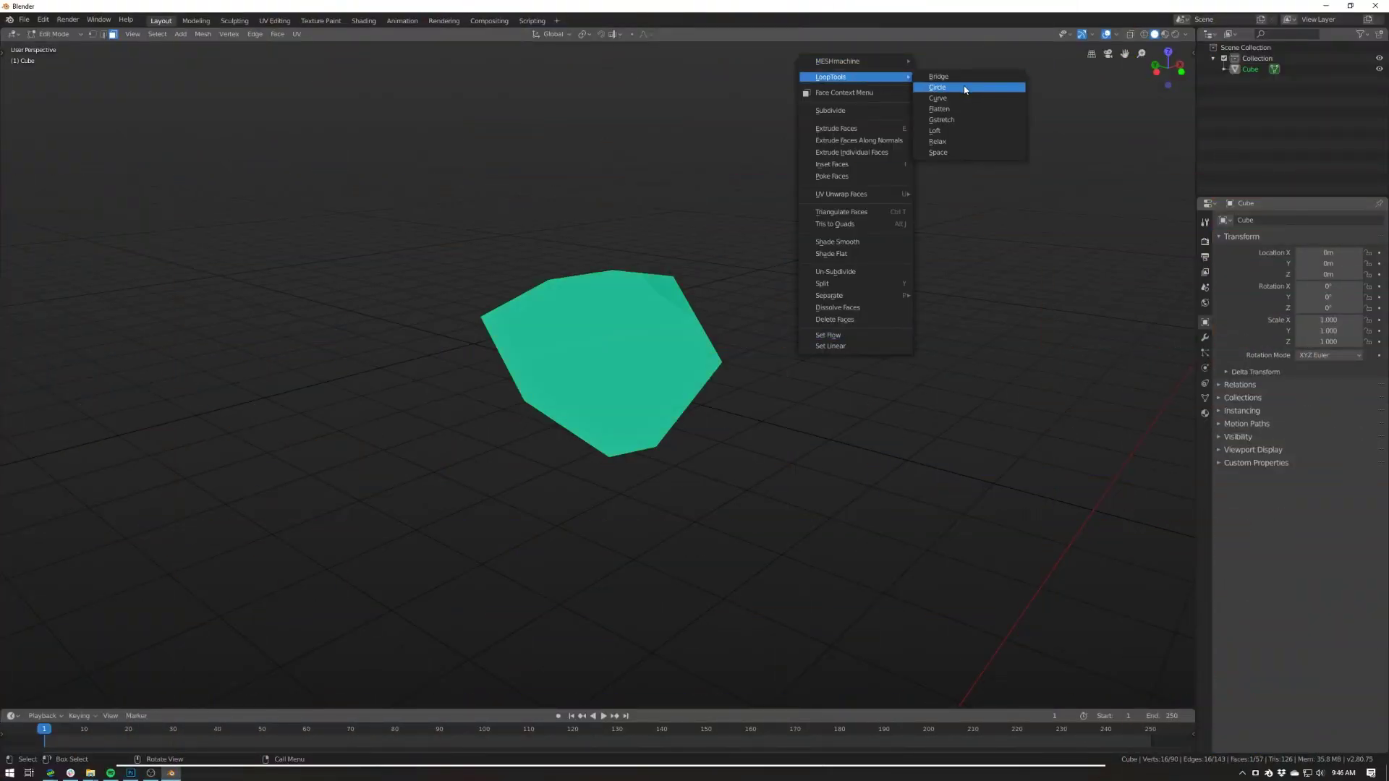
Round the selected face loop into a LoopTools Circle and flatten the faces.
left_click(964, 88)
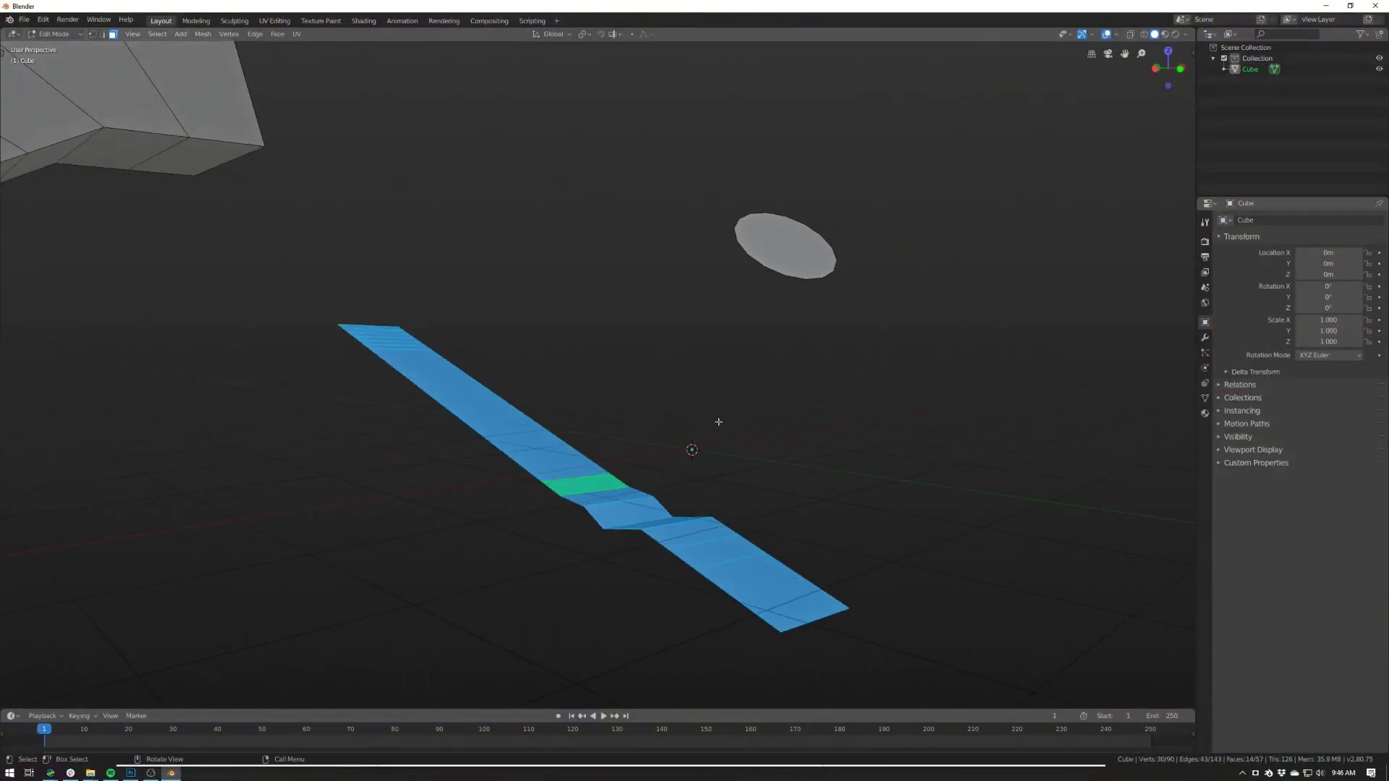
left_click(787, 454)
middle_click_drag(787, 454, 813, 401)
Select an edge loop on the strip and space its loops evenly with LoopTools Space.
left_click(549, 451, "alt")
middle_click(548, 450)
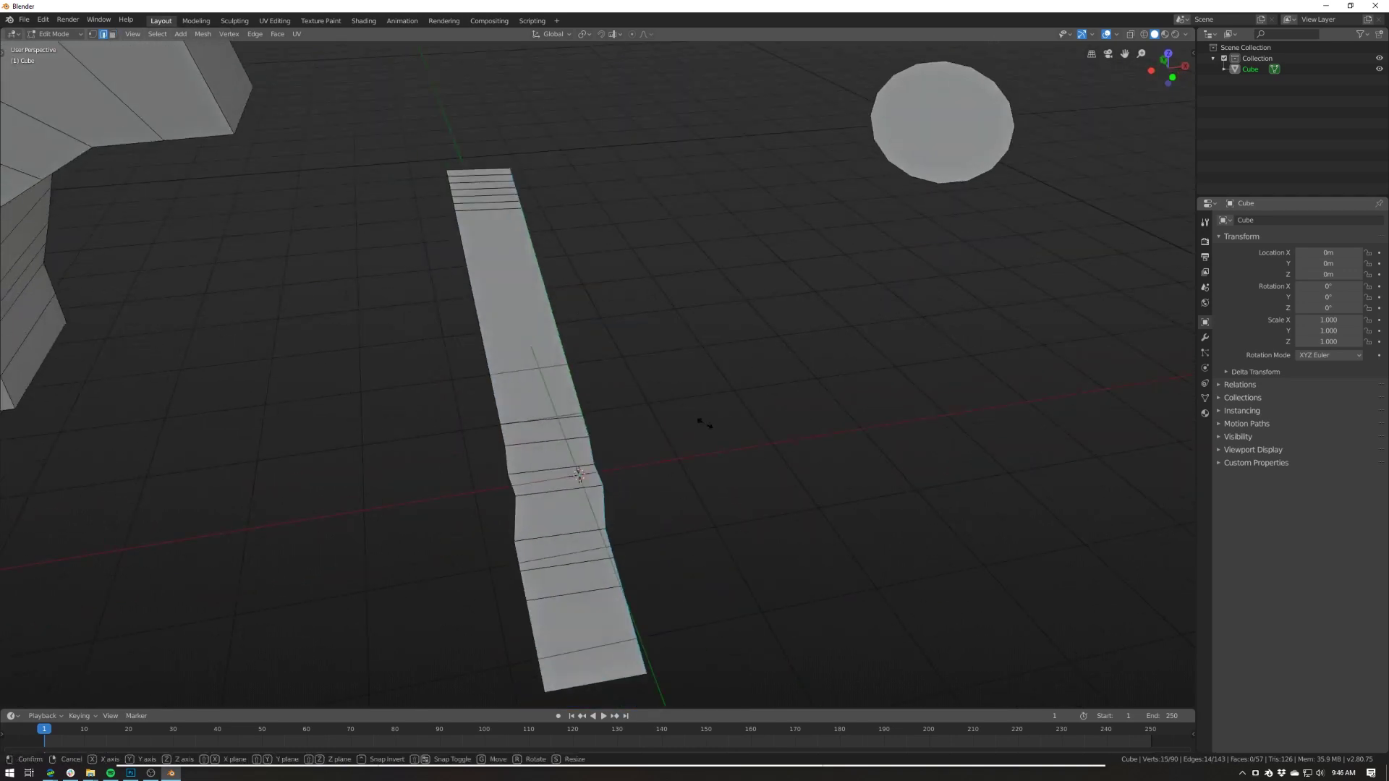
middle_click_drag(783, 287, 773, 266)
right_click(773, 267)
mouse_move(823, 272)
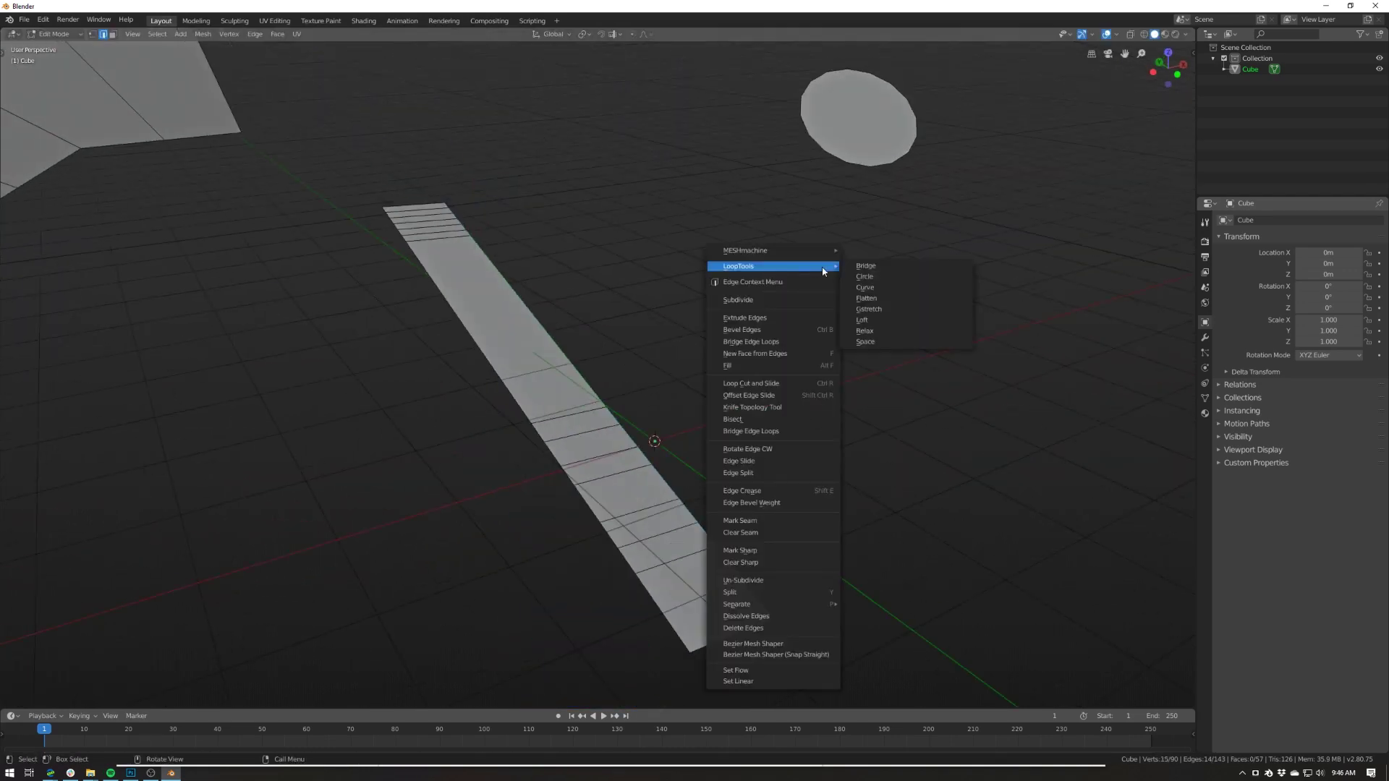
left_click(892, 341)
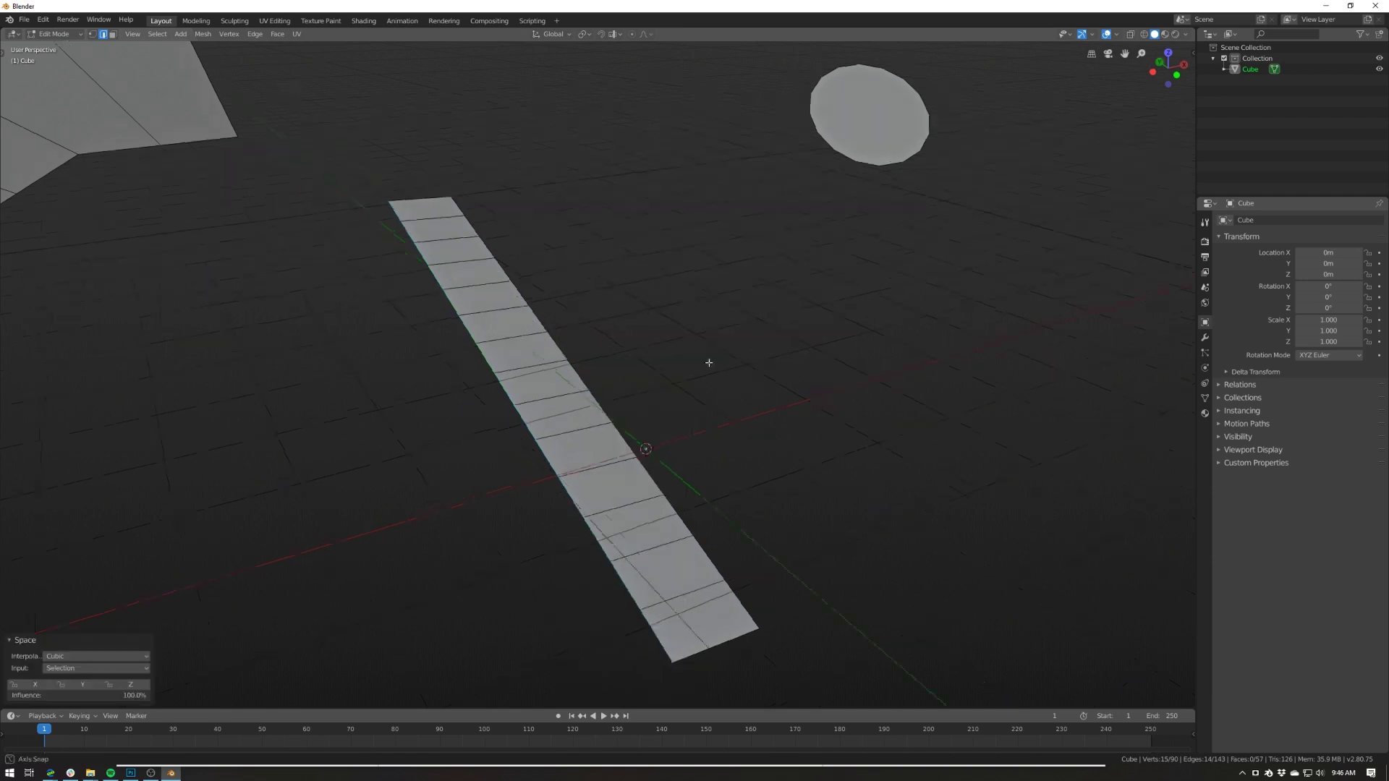
Curve the selected edges smoothly with LoopTools Curve using Cubic interpolation.
mouse_move(710, 366)
middle_mouse_down()
mouse_move(670, 384)
mouse_move(815, 465)
middle_mouse_up()
right_click(583, 281)
mouse_move(583, 282)
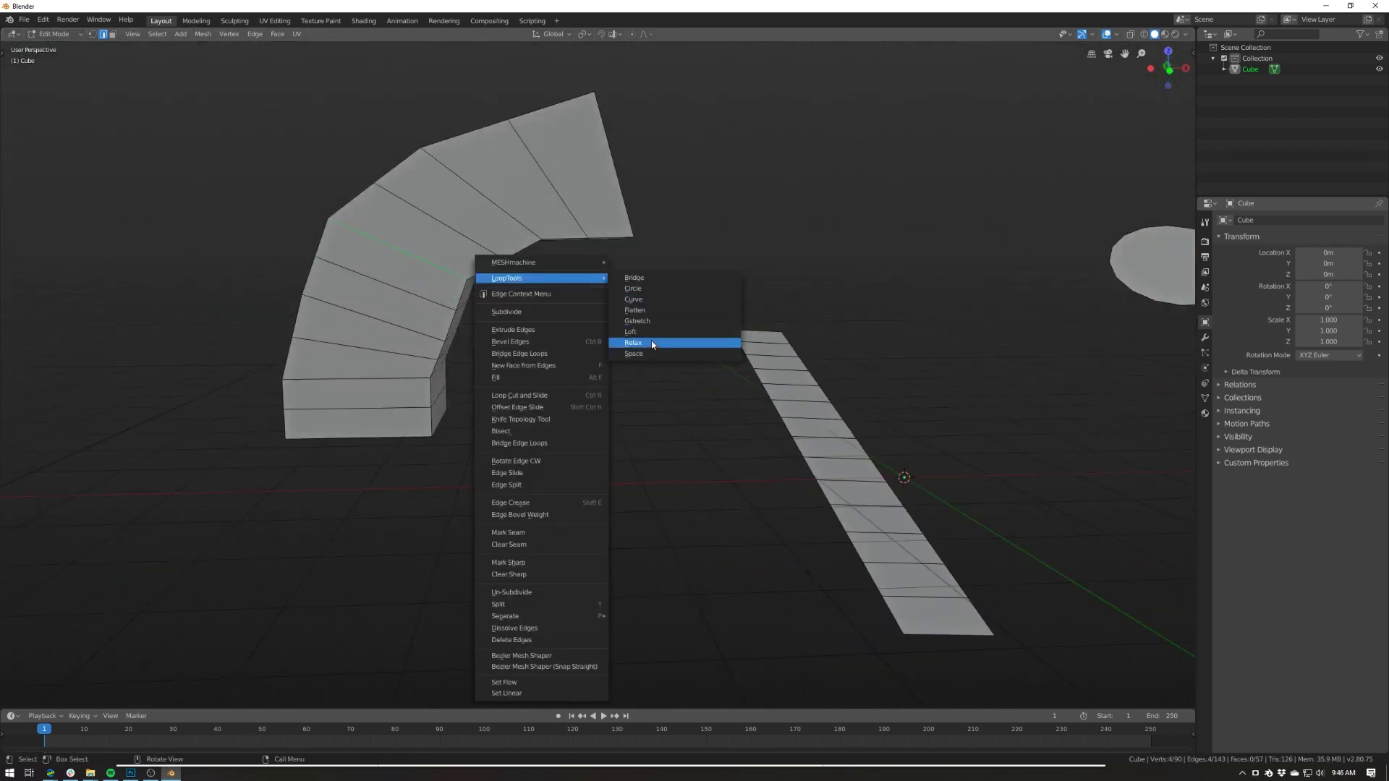
left_click(633, 298)
middle_click_drag(633, 299, 625, 311)
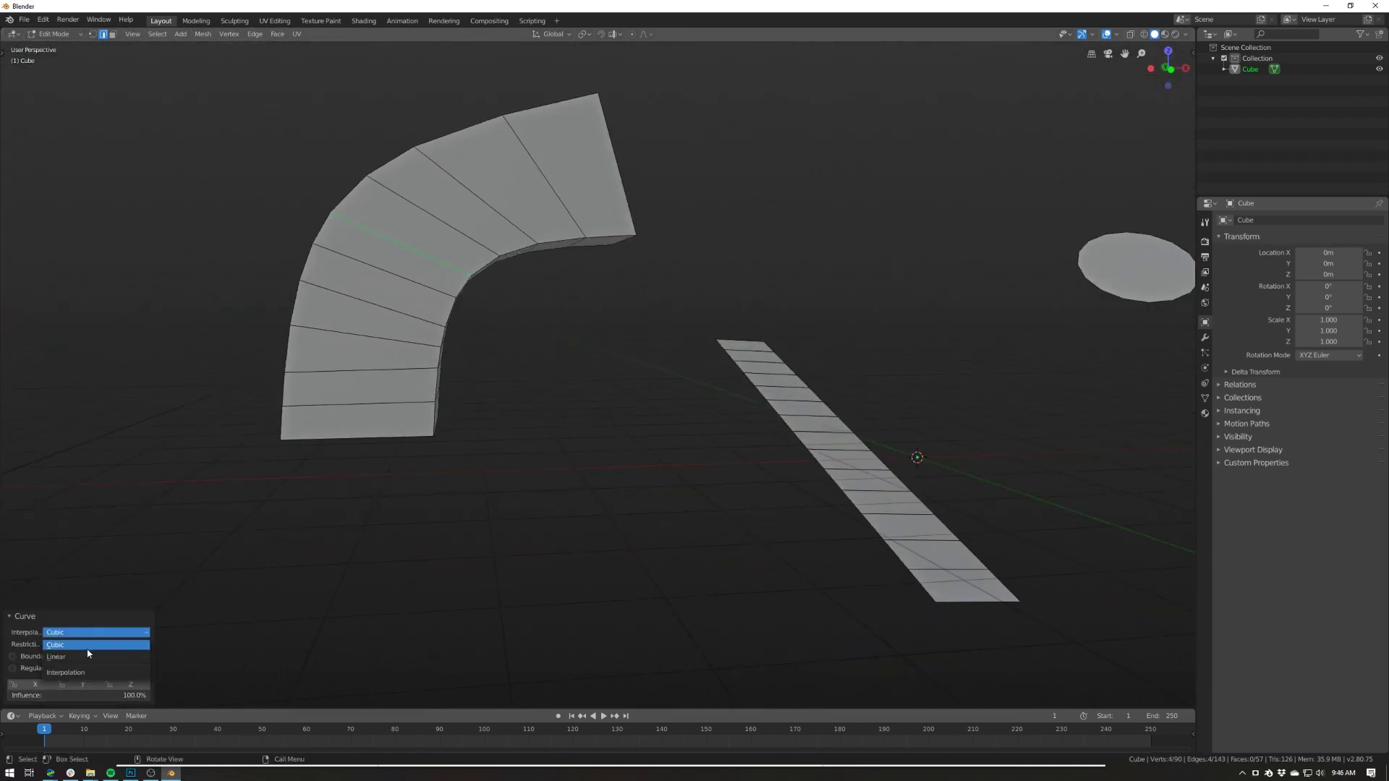
left_click(87, 648)
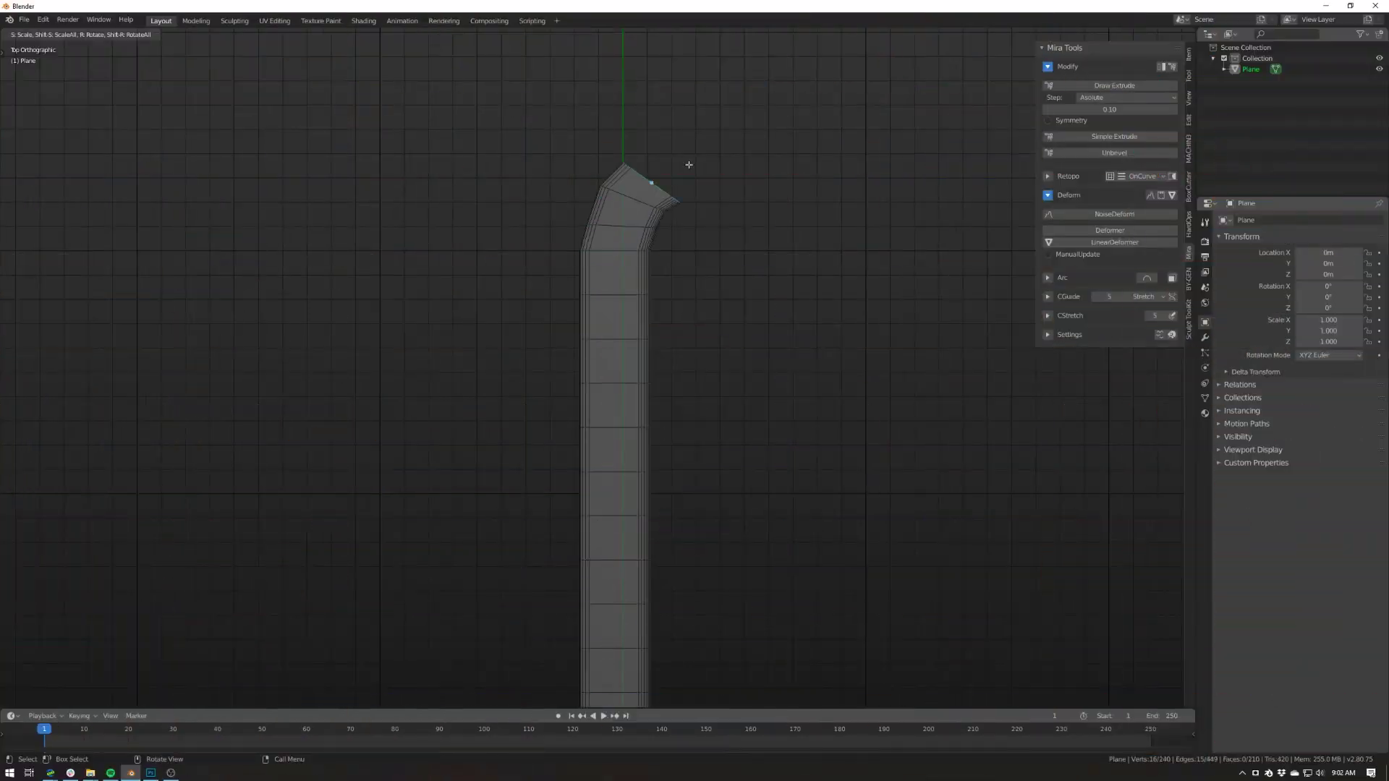
Stretch the tube mesh along a guide curve and reshape its edge by dragging curve points.
left_click_drag(685, 164, 964, 232)
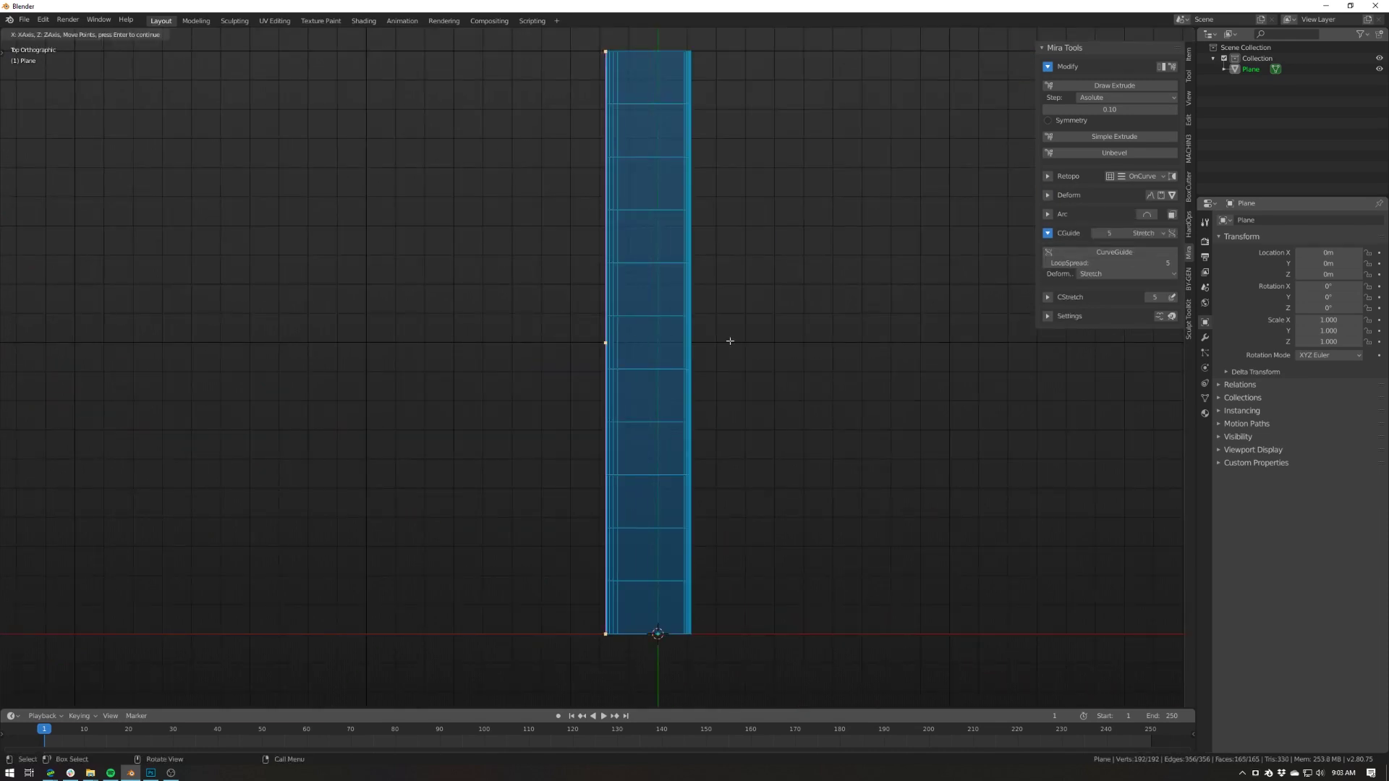
key("Return")
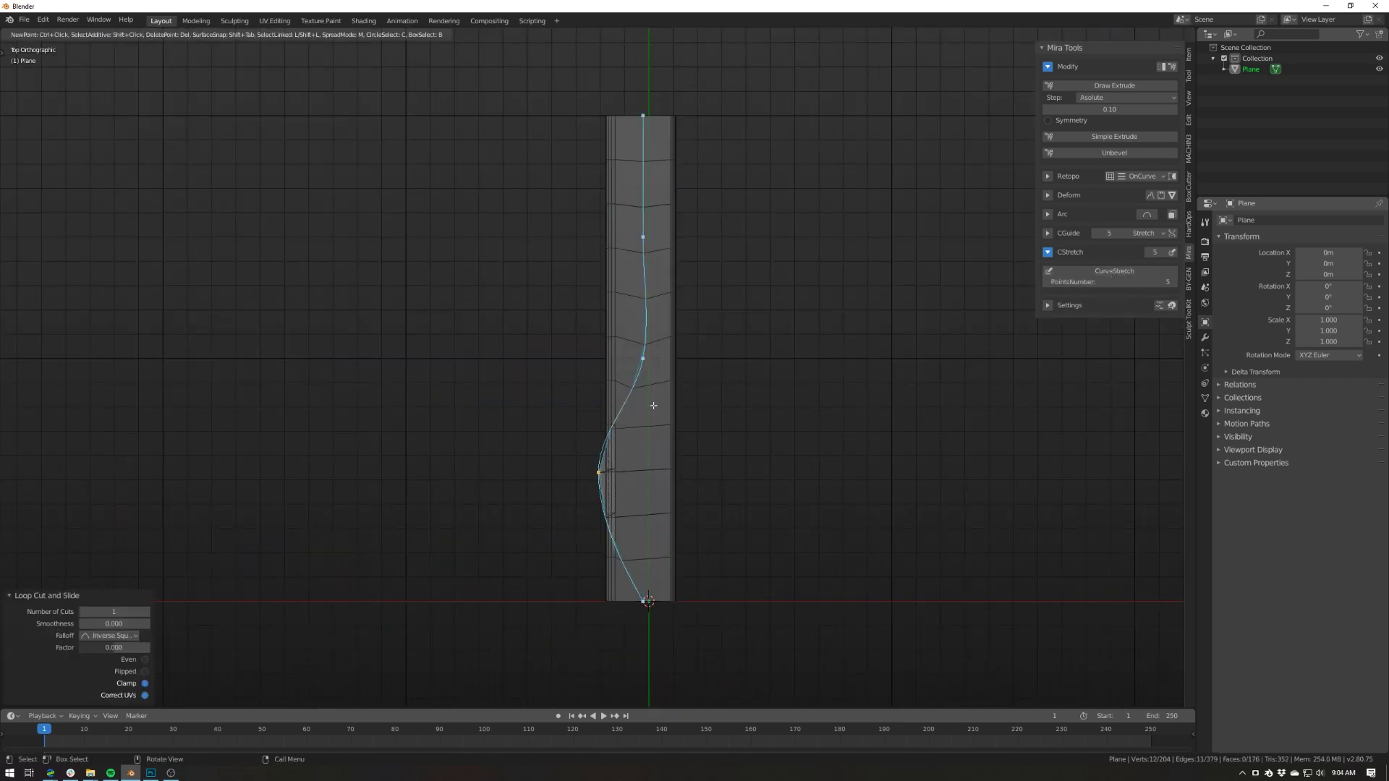
key("Return")
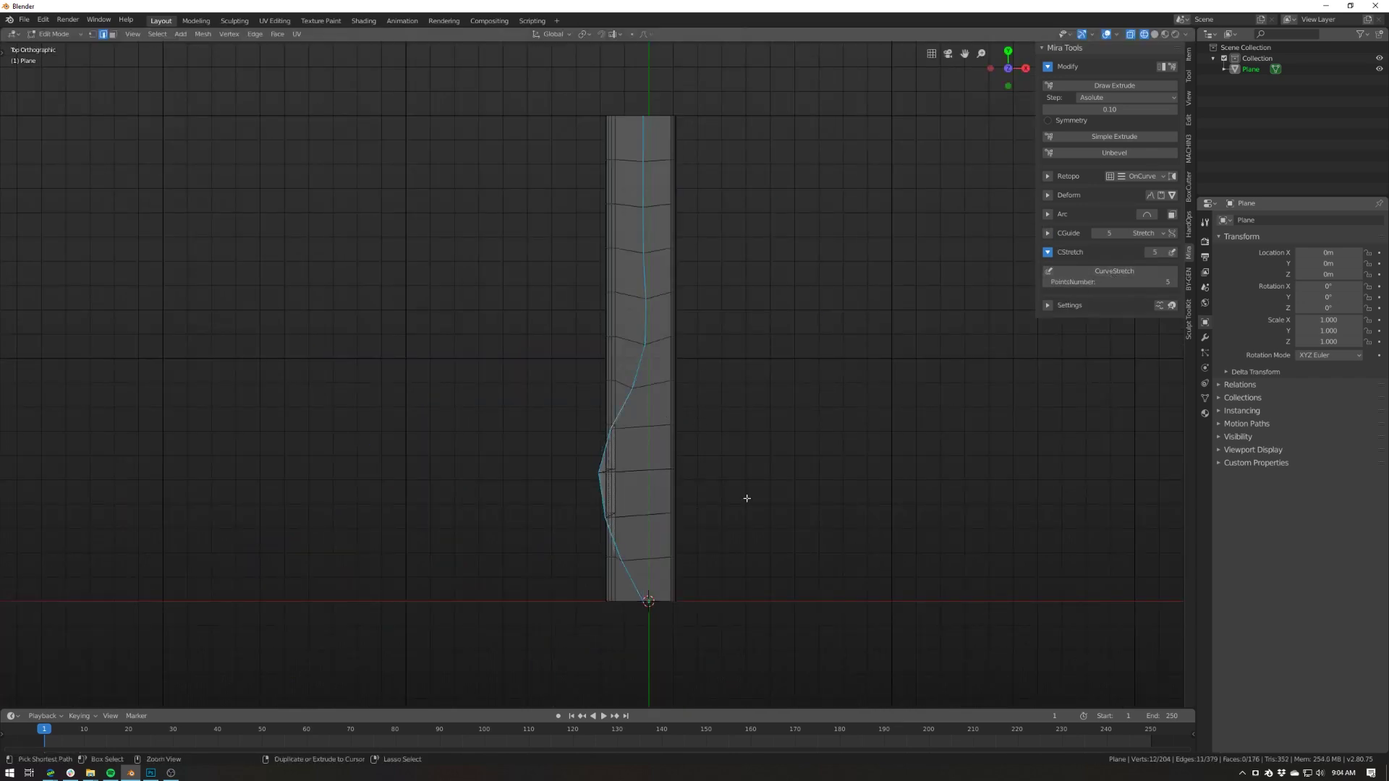
left_click(1109, 274)
middle_click_drag(871, 486, 592, 489)
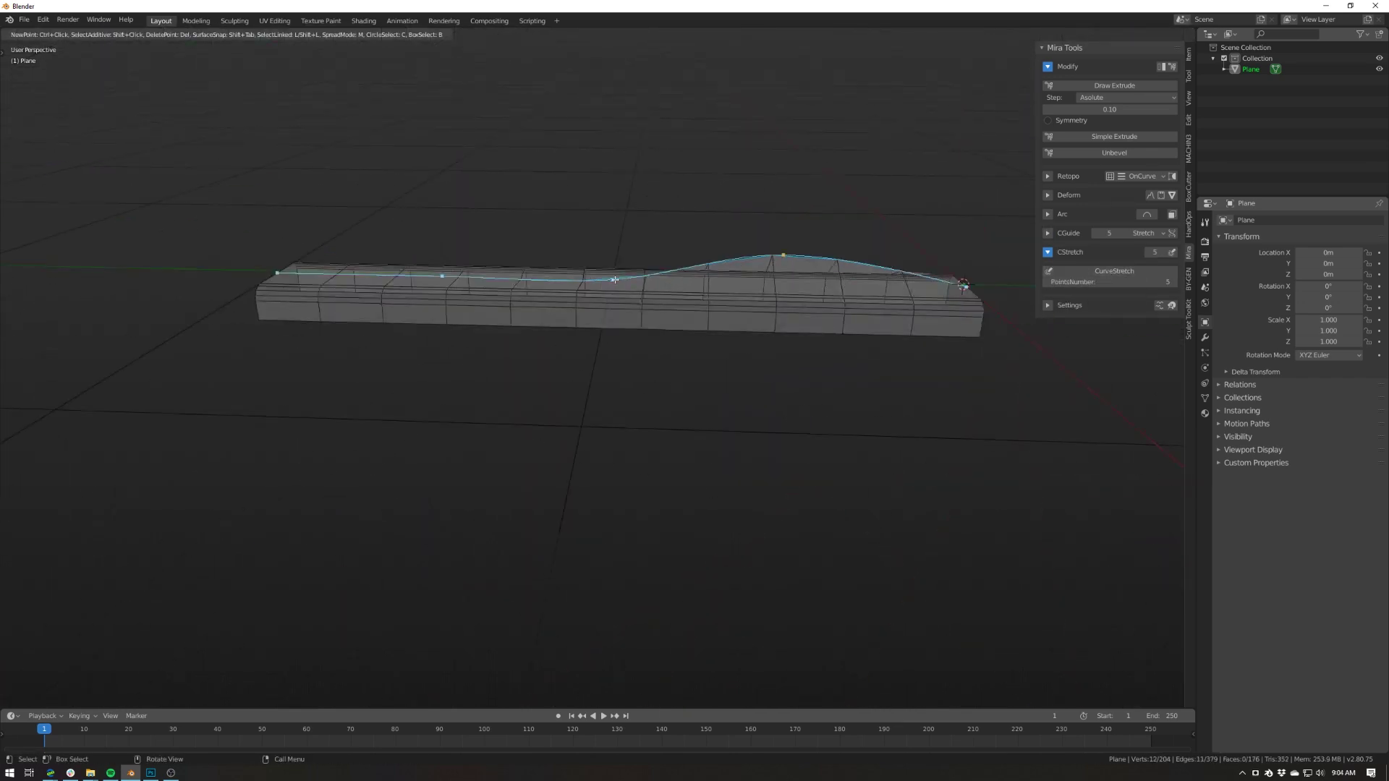
left_click_drag(593, 490, 606, 271)
middle_click_drag(606, 271, 1131, 239)
key("Return")
left_click(1109, 271)
Generate Retopo Loops, Circle.003, wrapping the rounded bar along its circle guides.
middle_click_drag(979, 604, 582, 320)
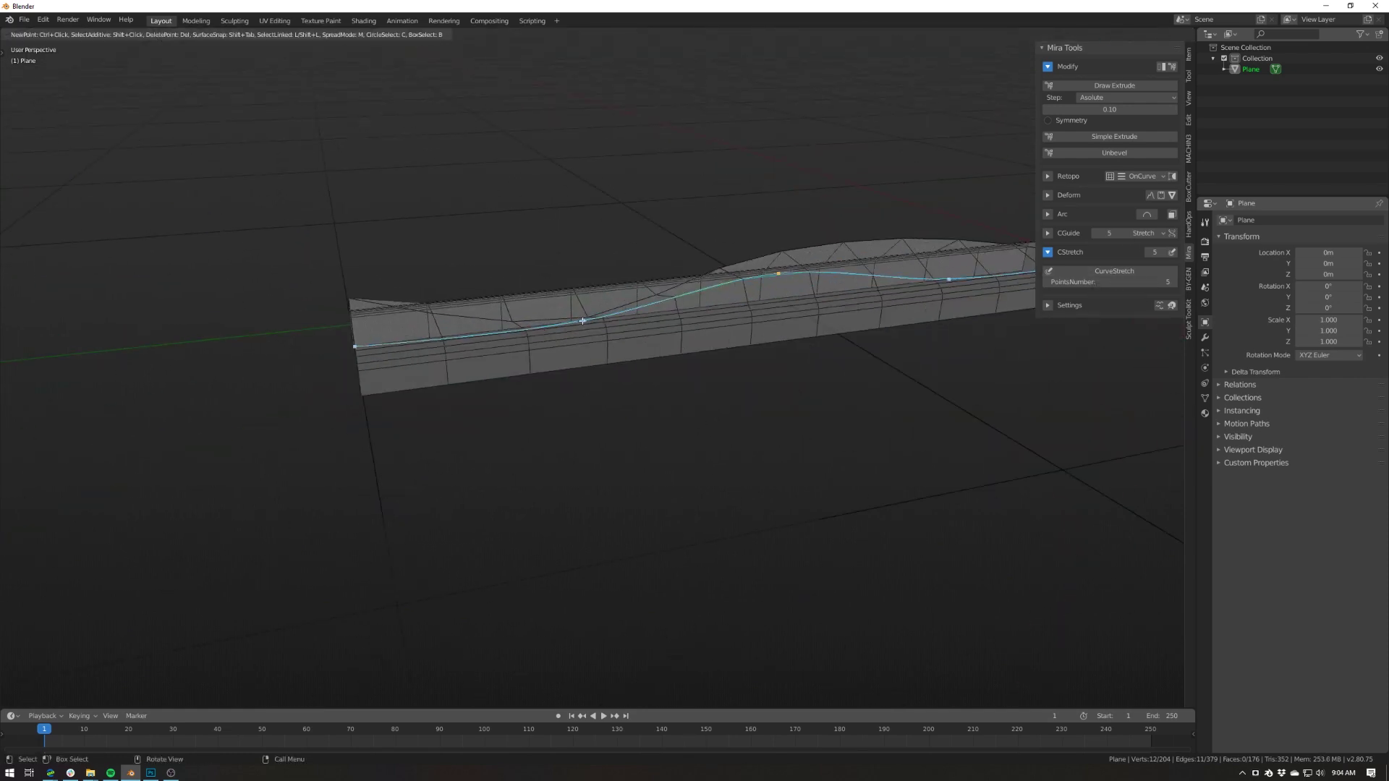
middle_click_drag(353, 345, 647, 322)
middle_click_drag(815, 313, 703, 605)
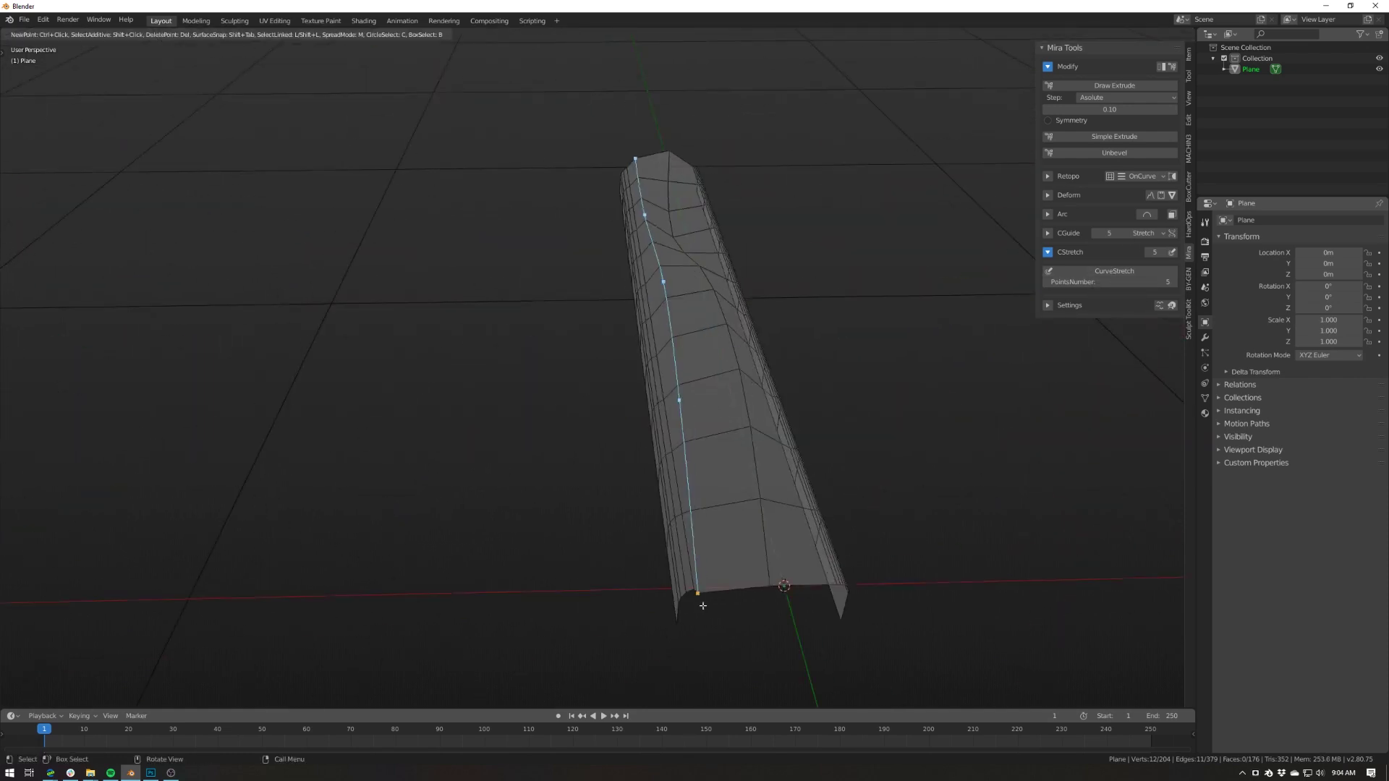
middle_click_drag(799, 586, 620, 449)
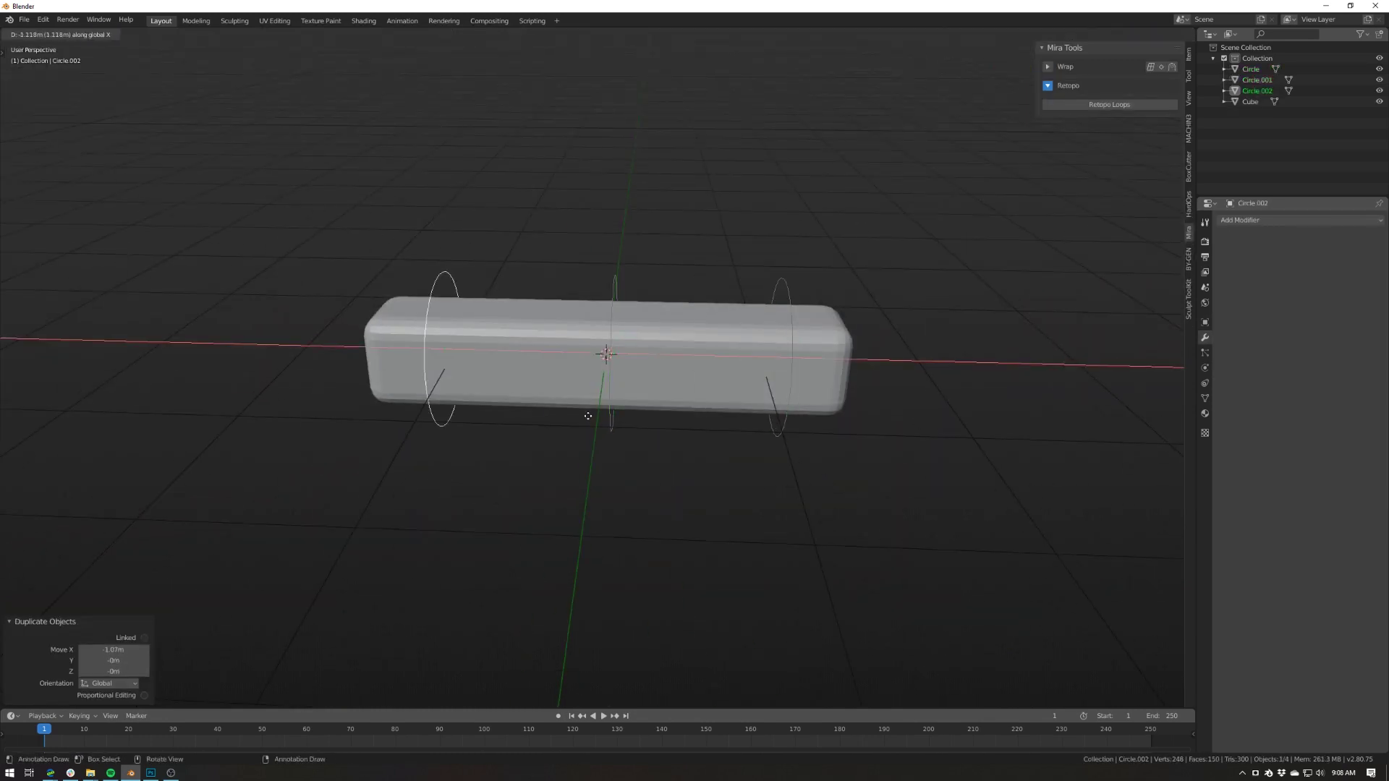
left_click(1103, 107)
middle_click_drag(977, 217, 864, 310)
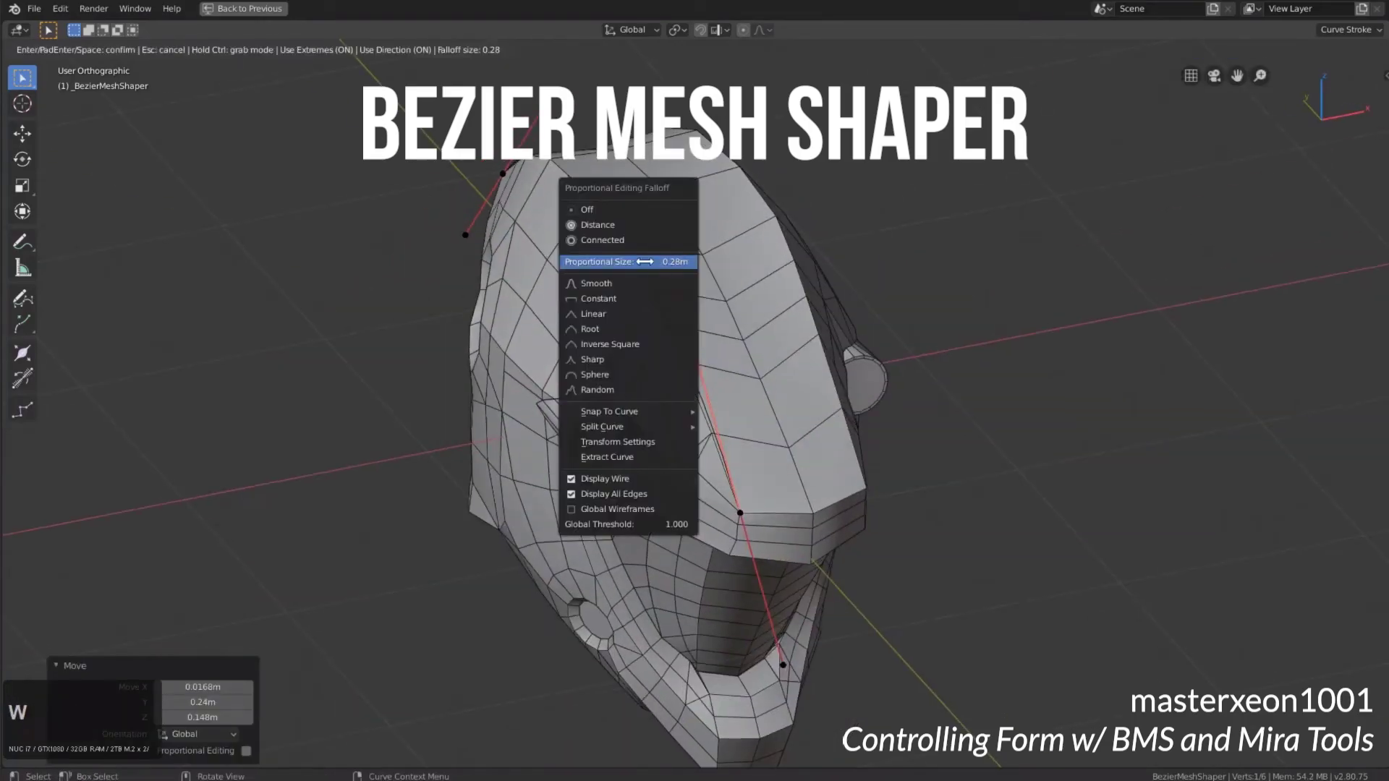
Close the falloff popup and start Bezier Mesh Shaper on the helmet's upper edge loop.
left_click(645, 261)
middle_click_drag(645, 261, 826, 361)
middle_click(827, 361, "shift")
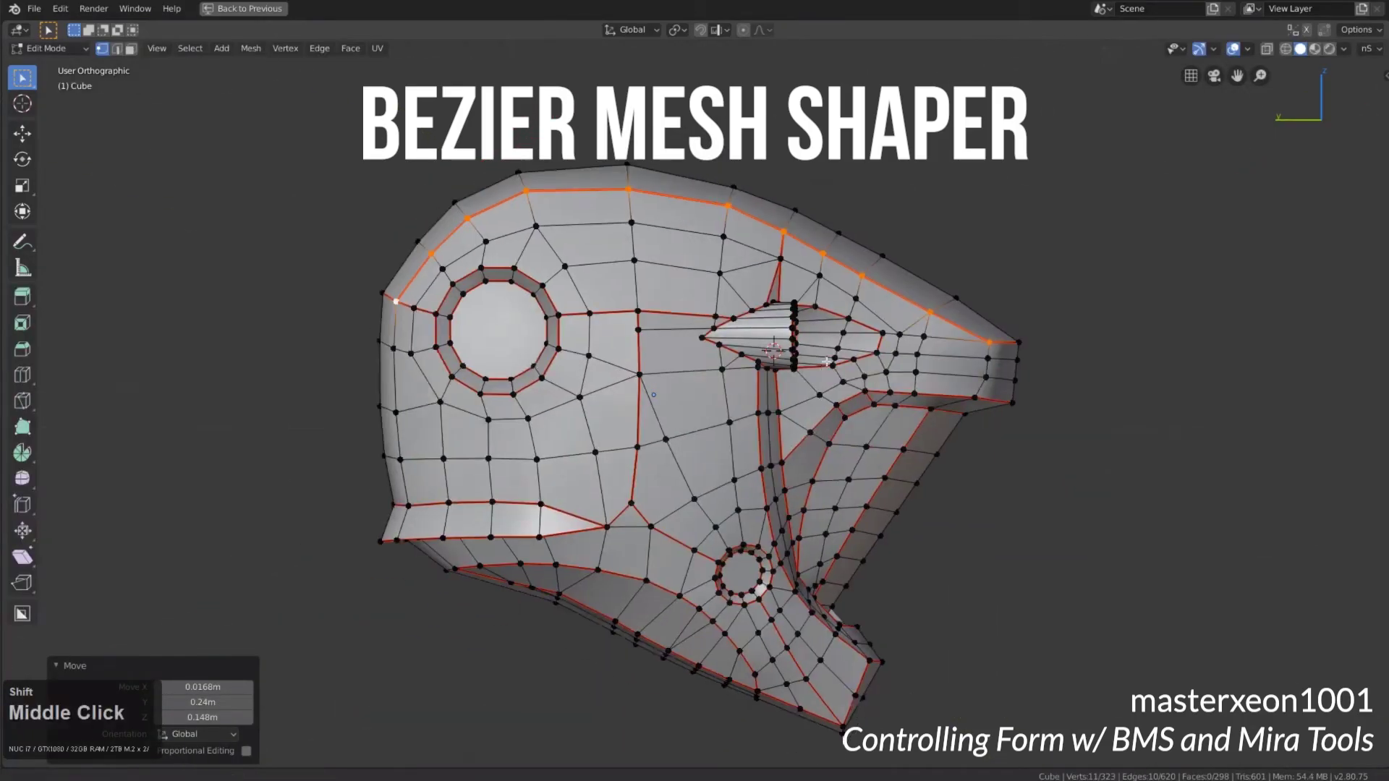
right_click(827, 361)
left_click(886, 425)
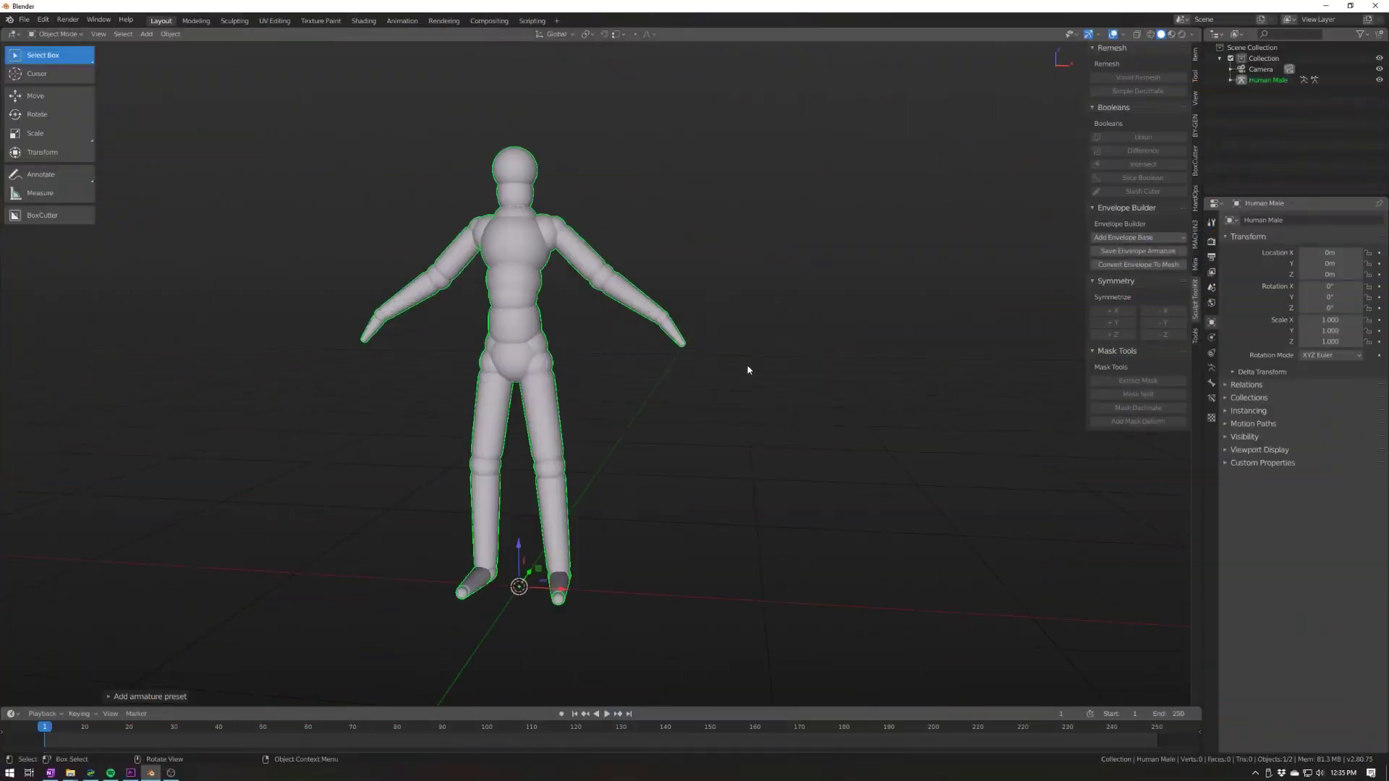
Convert the envelope figure to a mesh and add a half-size cube base under it.
key("Tab")
middle_click_drag(774, 356, 721, 334)
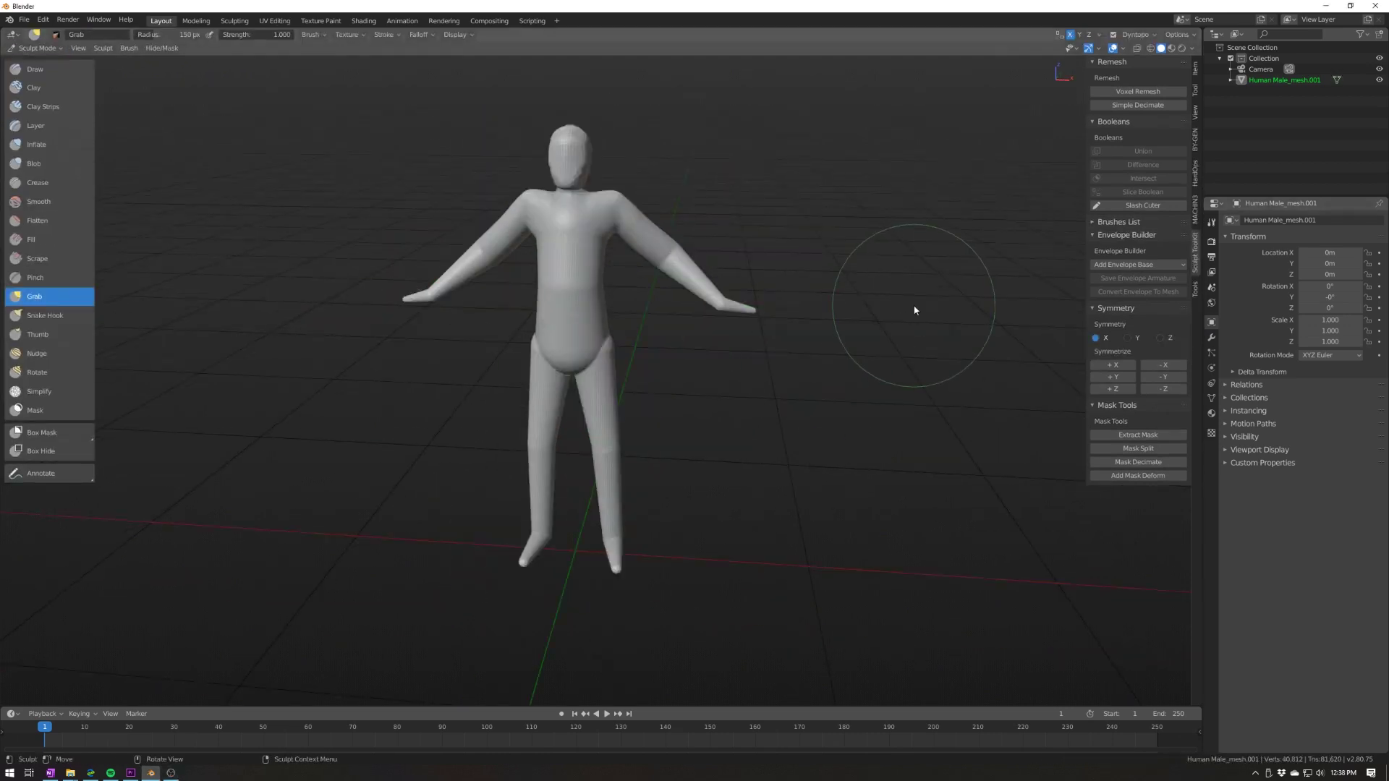
key("ctrl+Tab")
key("shift+a")
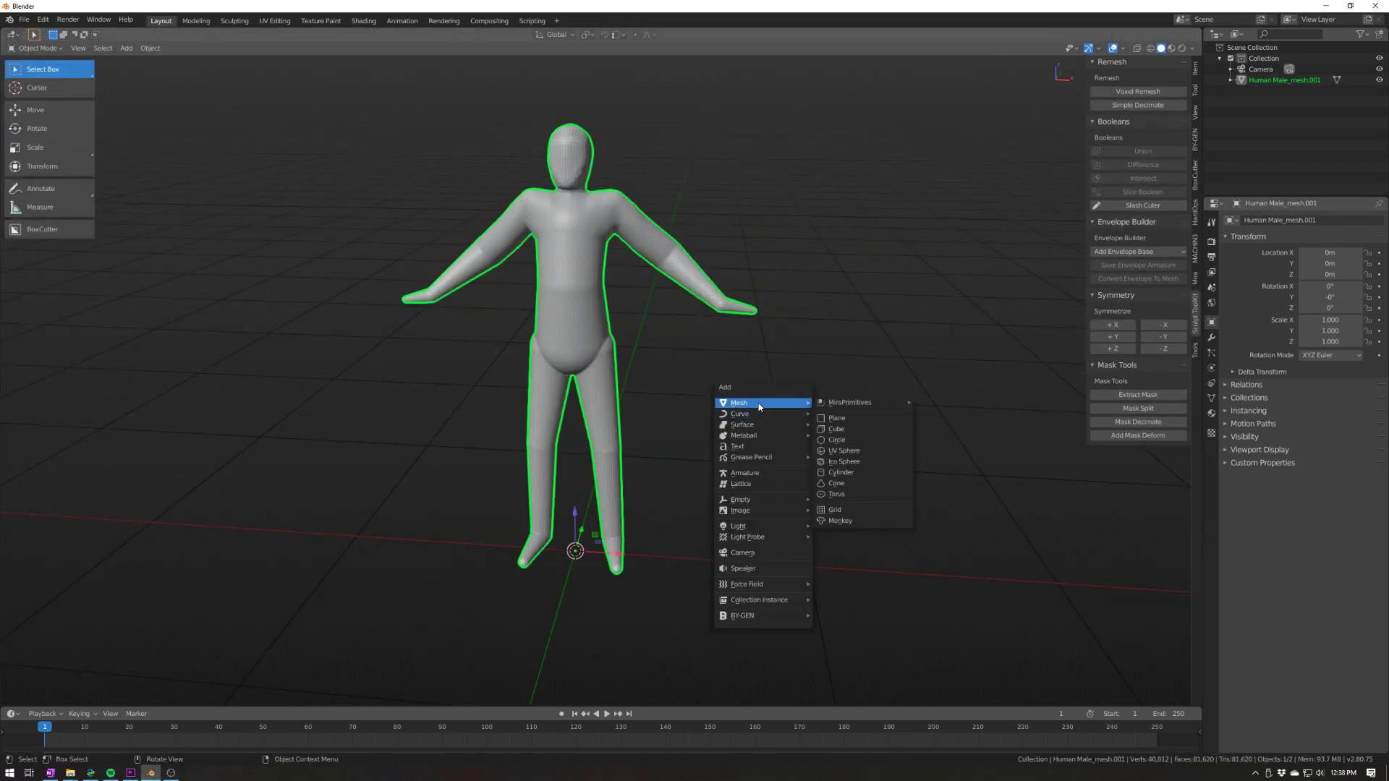
left_click(839, 415)
key("s")
left_click(651, 405)
key("g")
left_click(612, 346)
Voxel-remesh the joined mesh and switch the figure into Sculpt Mode.
left_click(1137, 92)
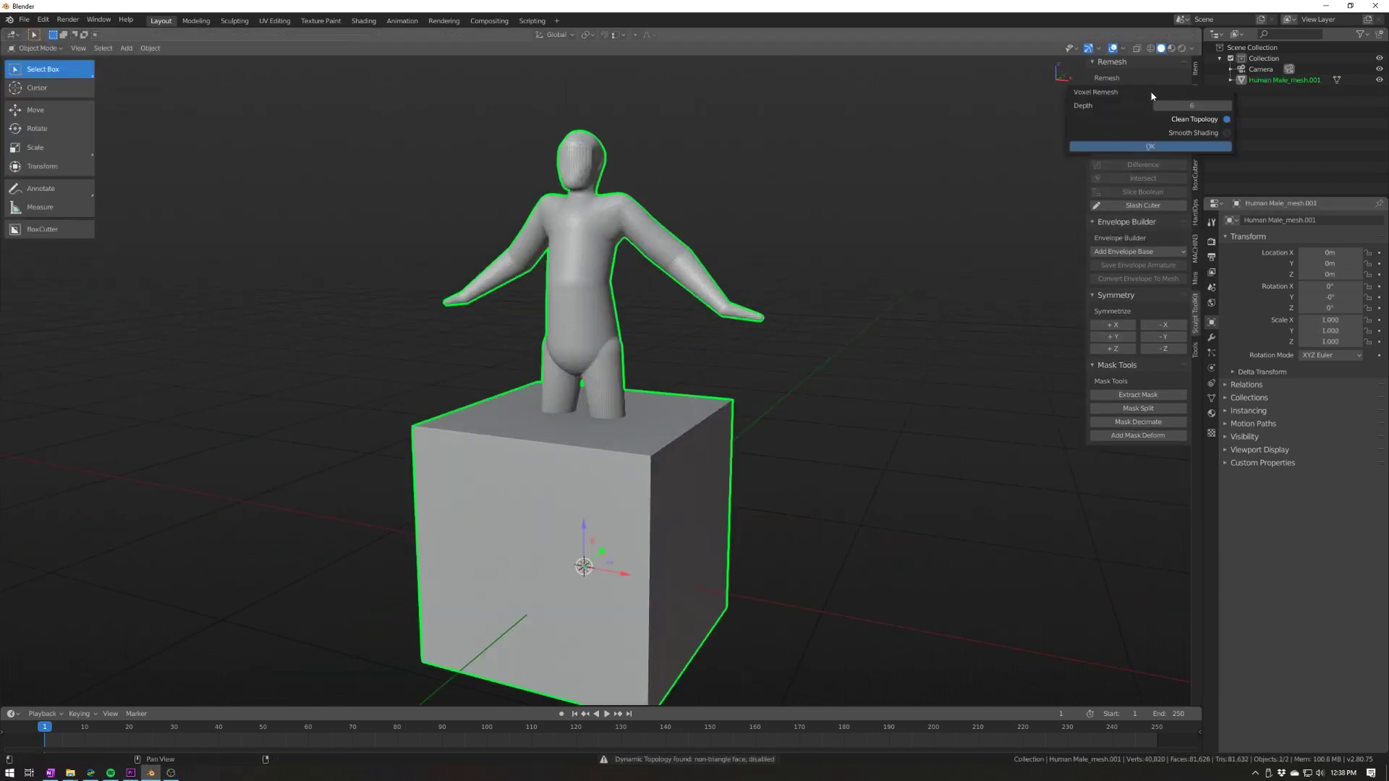
key("ctrl+Tab")
scroll(434, 465, "up", 5)
middle_click_drag(434, 465, 553, 284)
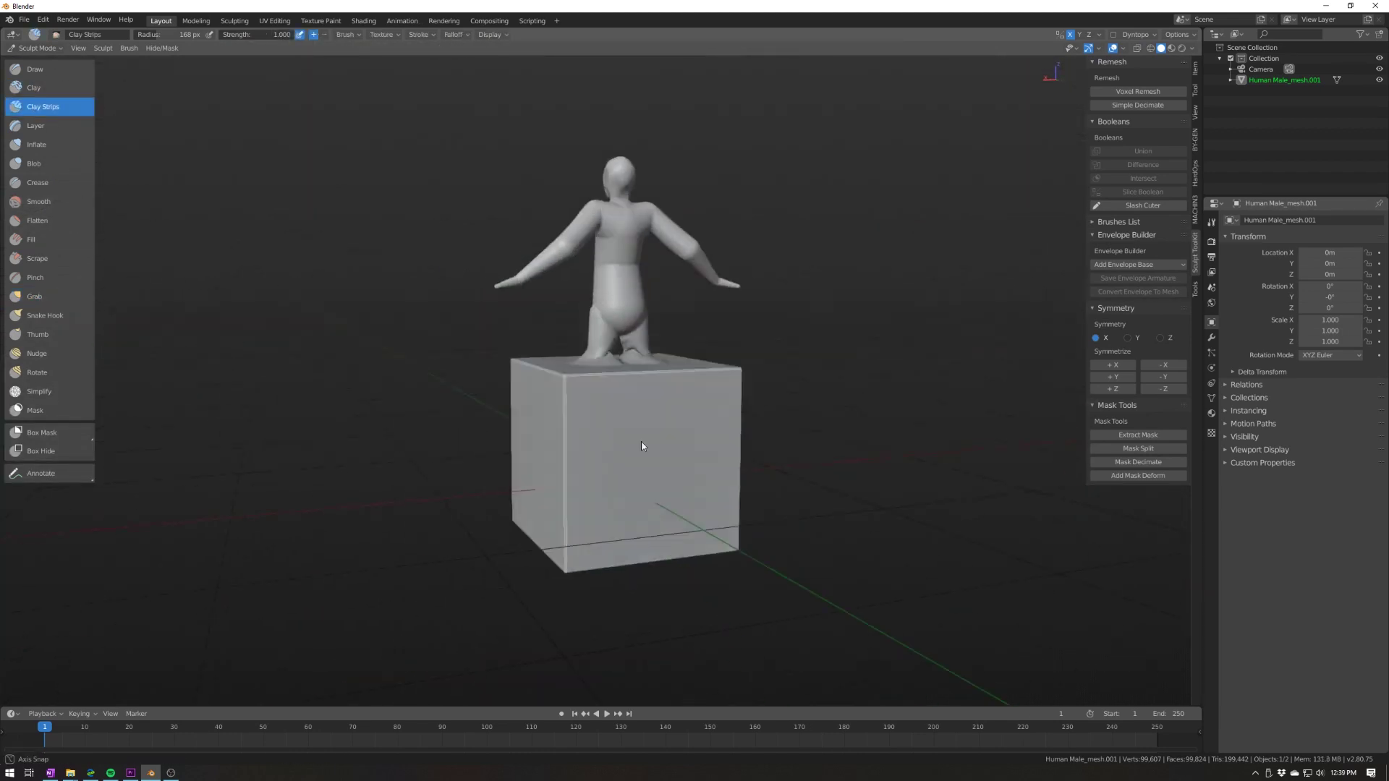
Mask a T-shirt shape over the torso with Box Mask, then paint shoulders and upper arm.
key("b")
left_click_drag(465, 310, 682, 545)
key("m")
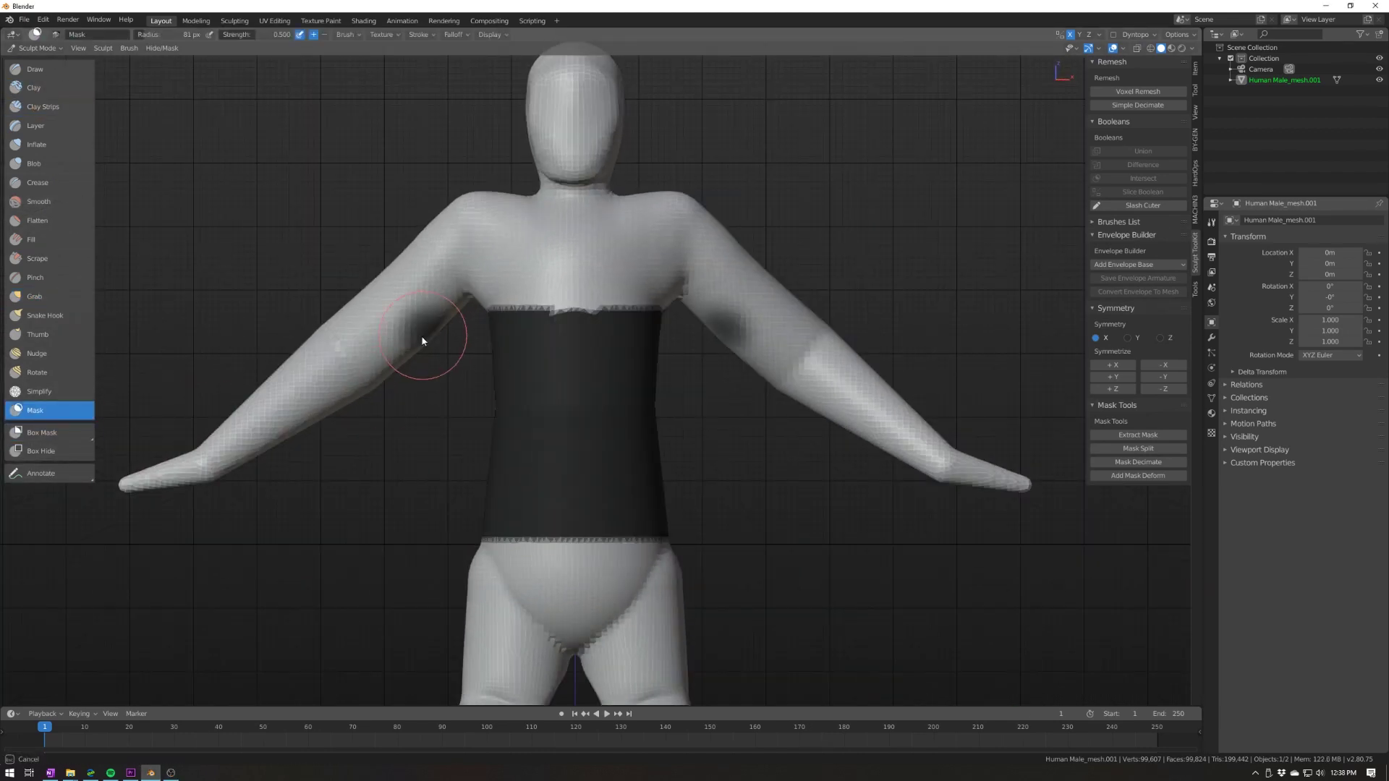
left_click_drag(425, 334, 458, 285)
mouse_move(458, 285)
middle_mouse_down()
mouse_move(670, 417)
mouse_move(533, 192)
mouse_move(837, 300)
mouse_move(514, 285)
mouse_move(667, 323)
middle_mouse_up()
Extract the masked torso as a separate T-shirt shell and deselect everything.
left_click(1149, 434)
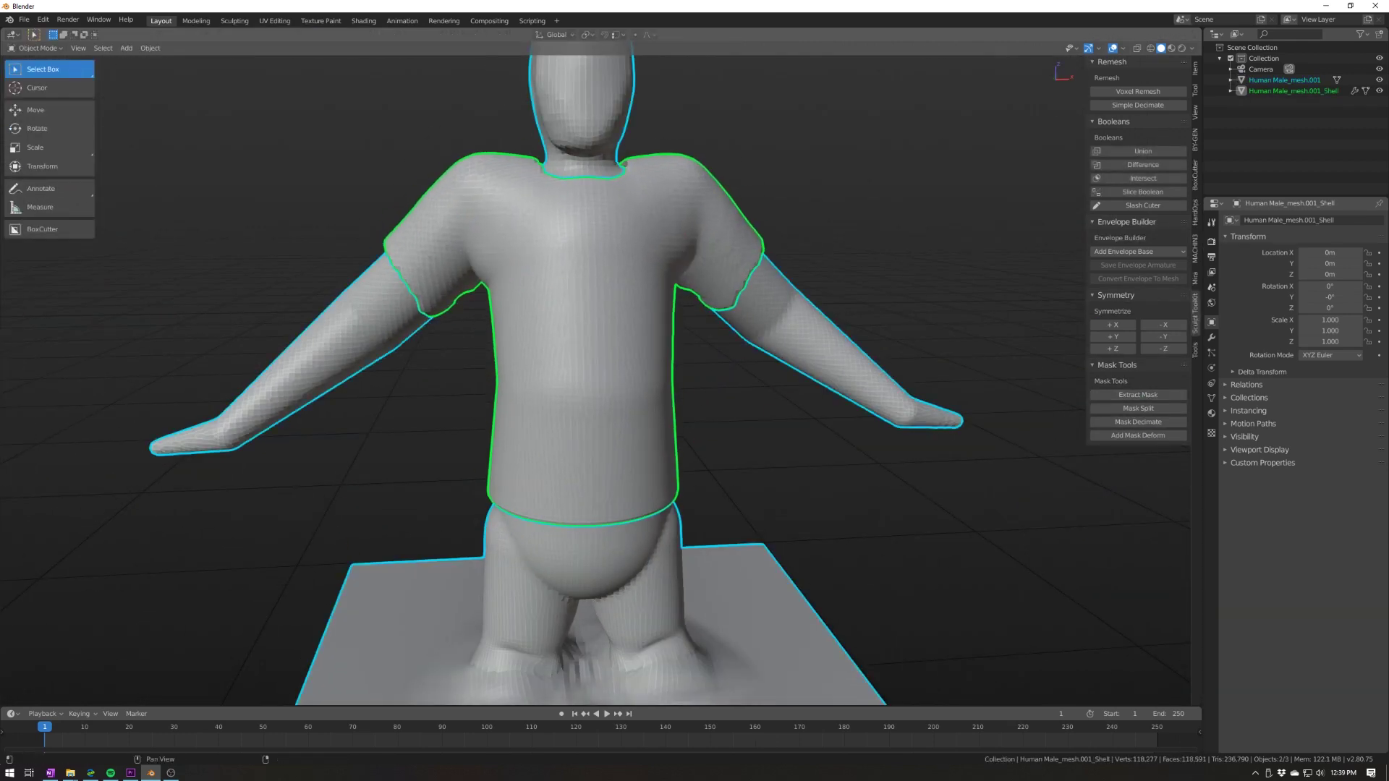
key("alt+a")
middle_click_drag(923, 423, 855, 456)
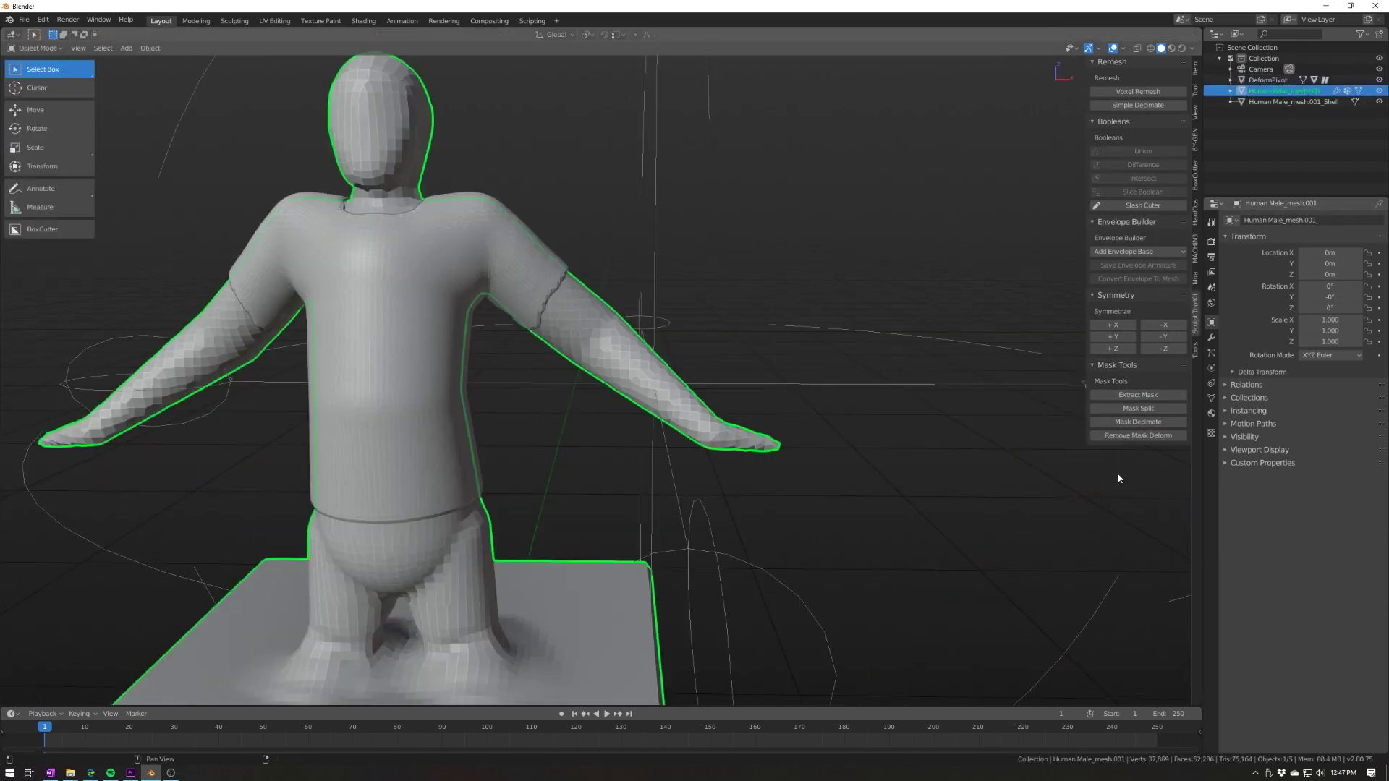
Scale the DeformManipulator down slightly, then return the figure to its T-pose.
key("s")
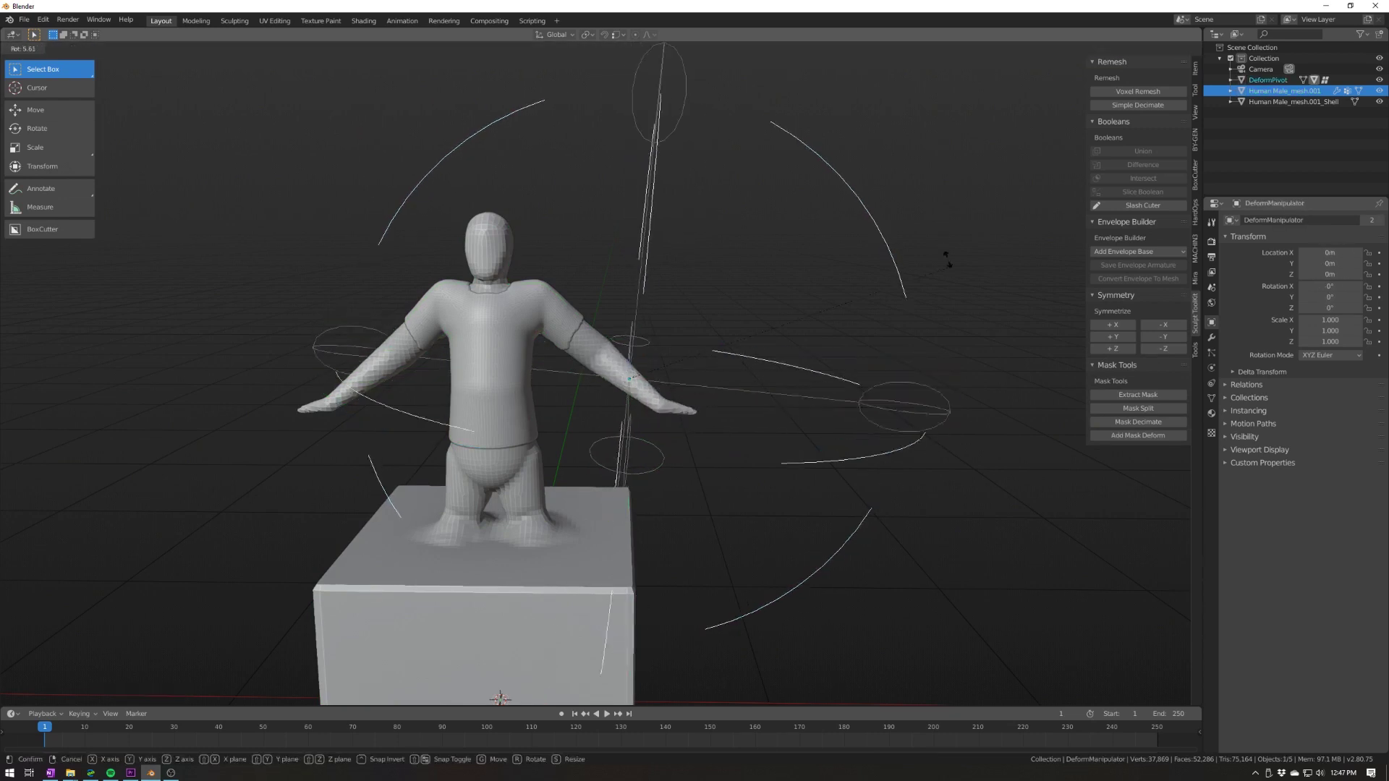
left_click(896, 405)
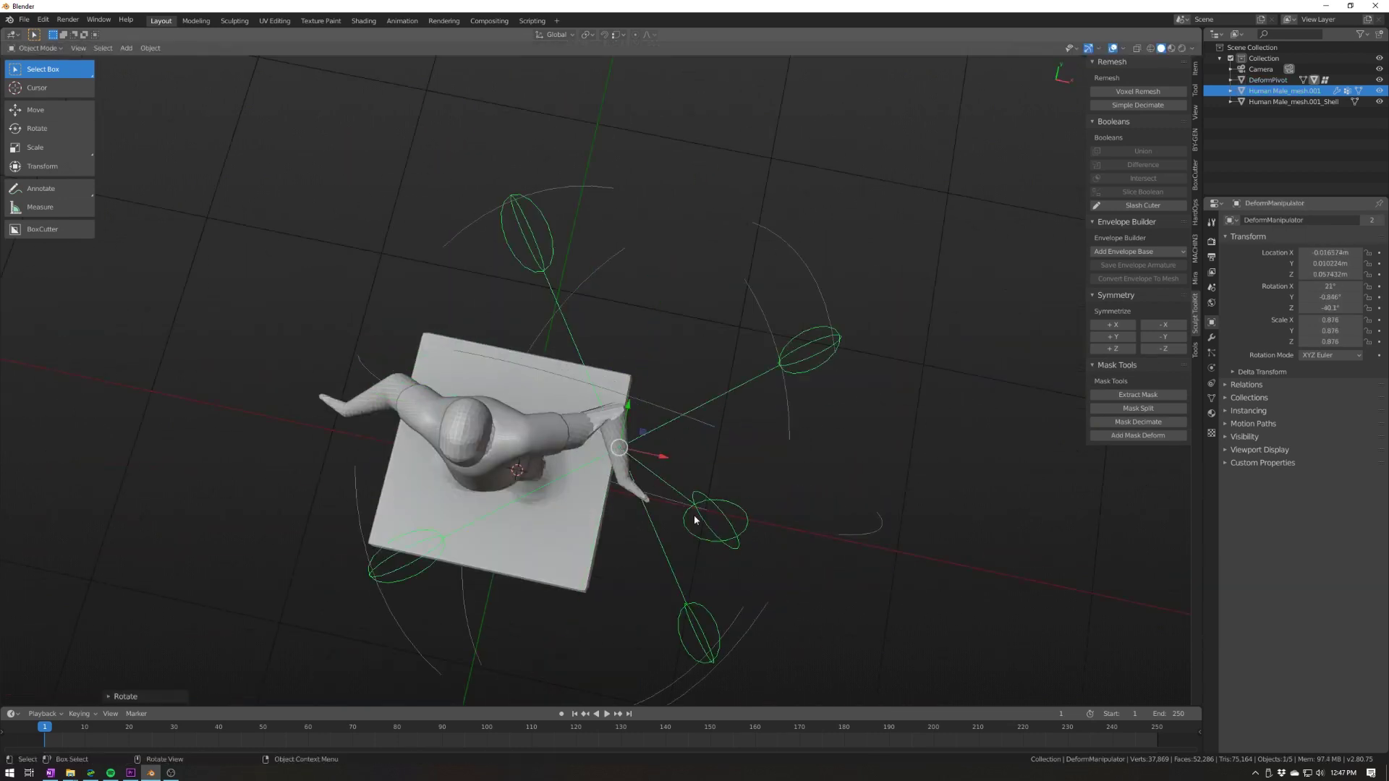
middle_click_drag(896, 405, 1130, 443)
left_click(1131, 436)
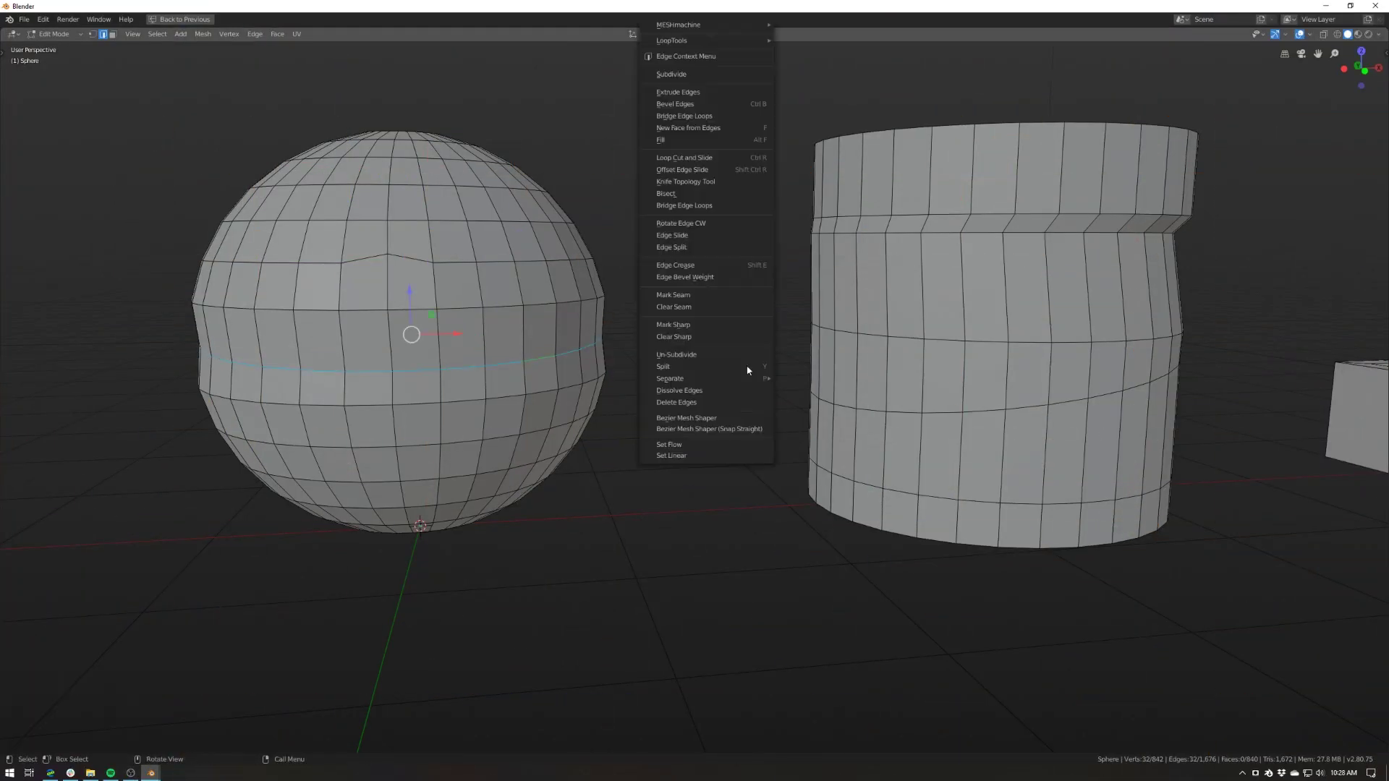
Set the edge flow on the sphere's loop and the cylinder's top loop.
left_click(700, 443)
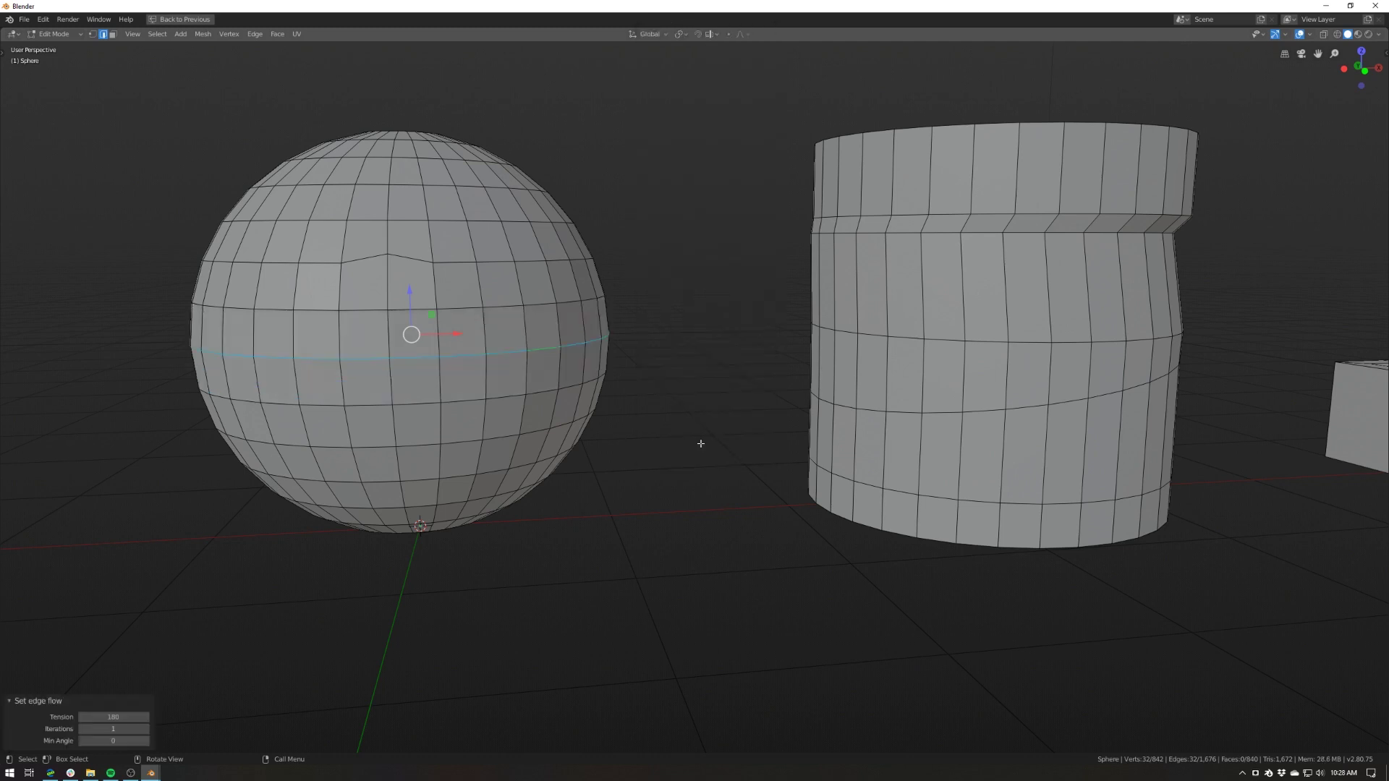
left_click(420, 261, "shift")
middle_click_drag(419, 261, 714, 291)
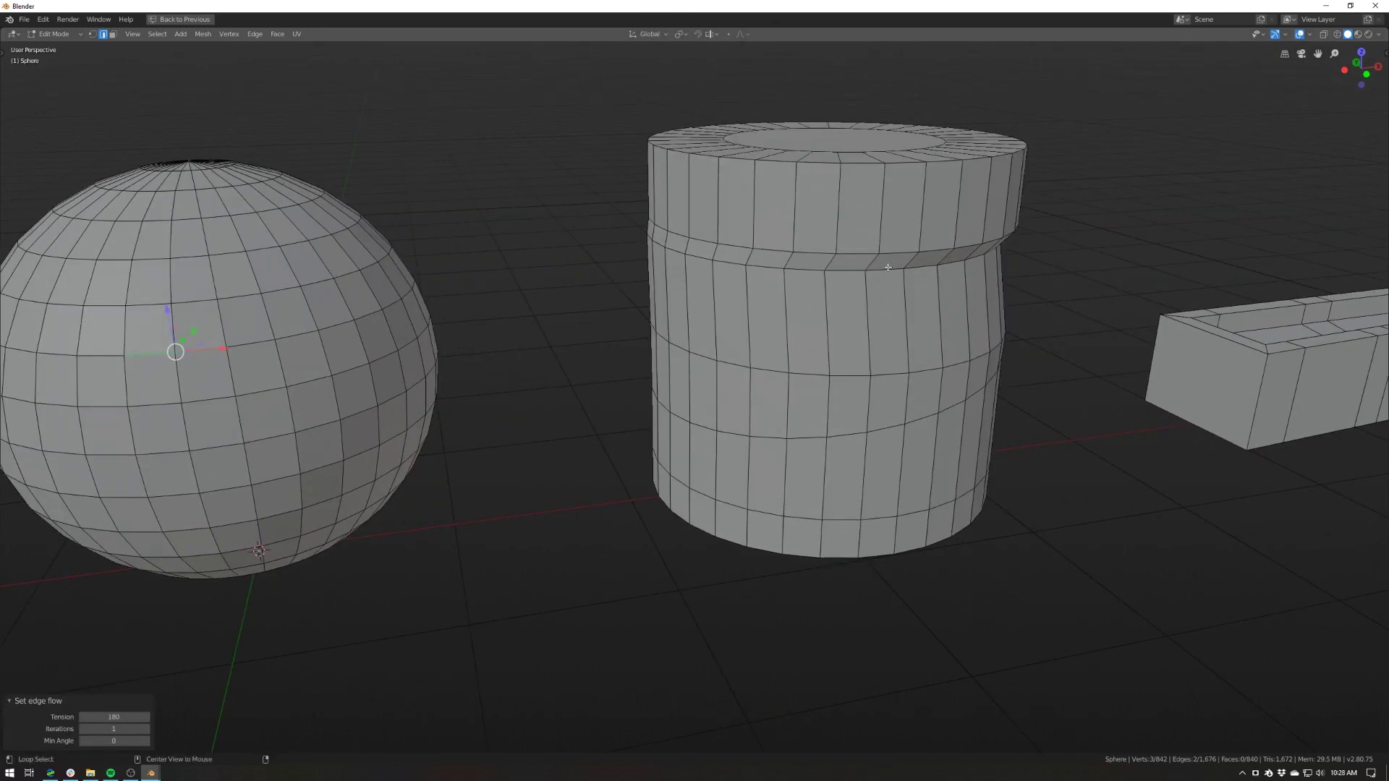
right_click(1096, 364)
left_click(1085, 447)
Select two edge loops on the L-shaped wall and Set Flow to curve its corner.
right_click(1035, 426)
middle_click_drag(1034, 429, 778, 527)
left_click(900, 444, "alt")
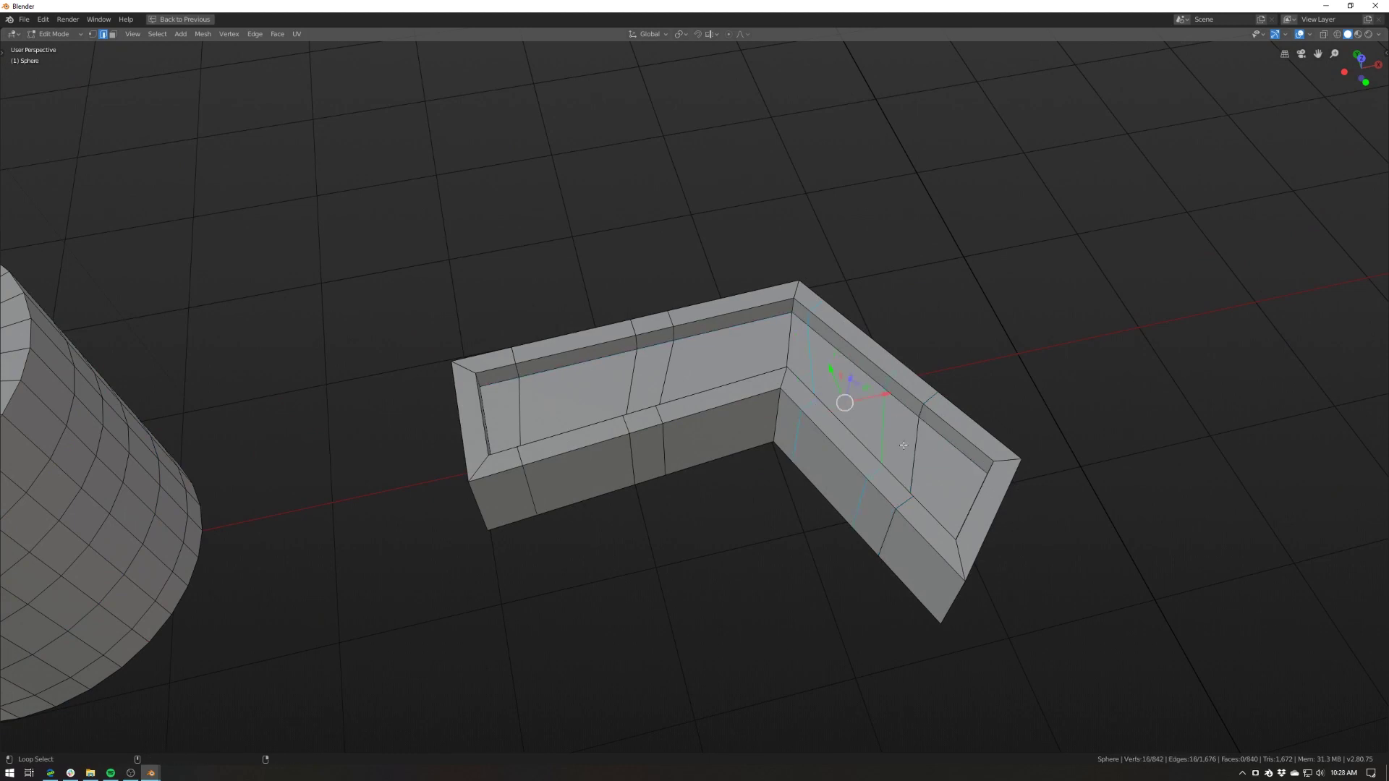
left_click(904, 445, "alt+shift")
right_click(955, 375)
left_click(955, 375)
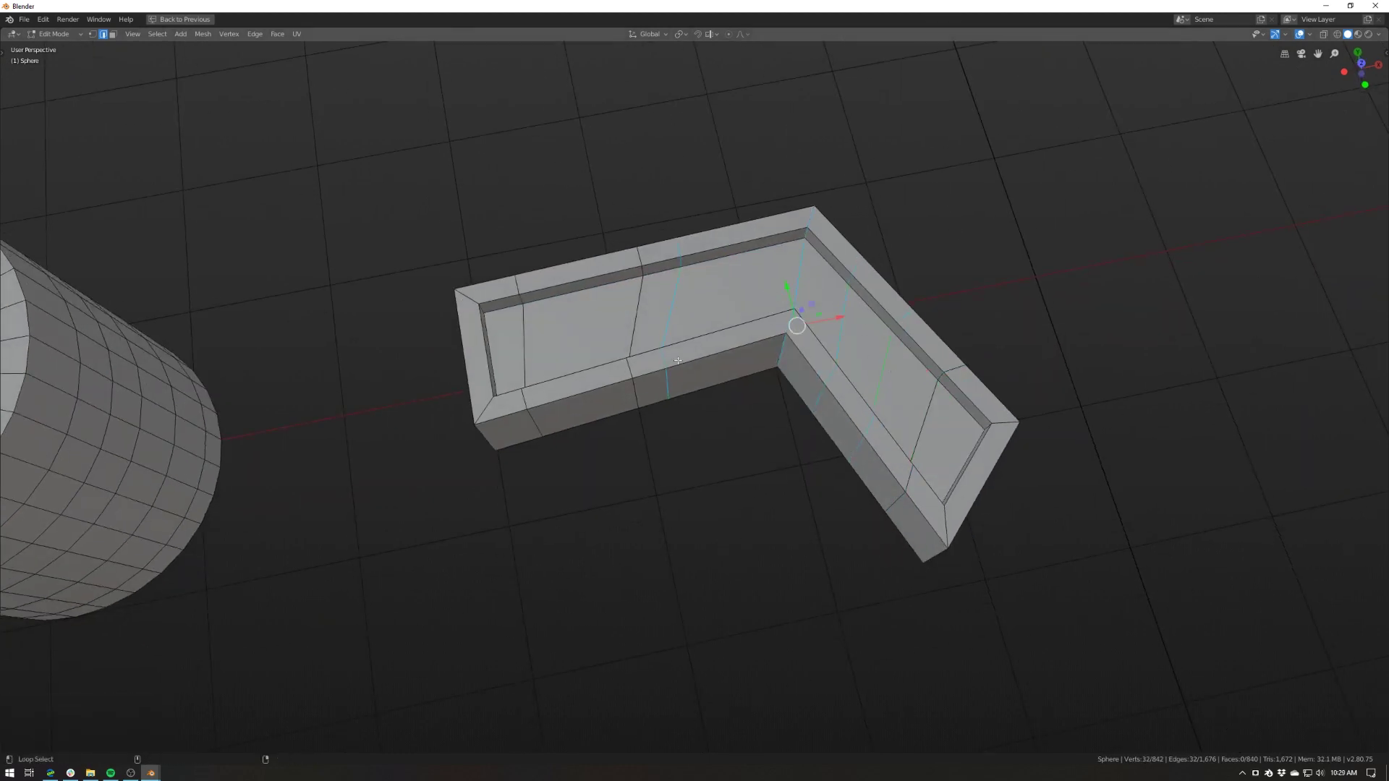
Reapply edge flow with more Iterations, then try Set Linear on the wall's loop.
key("shift+r")
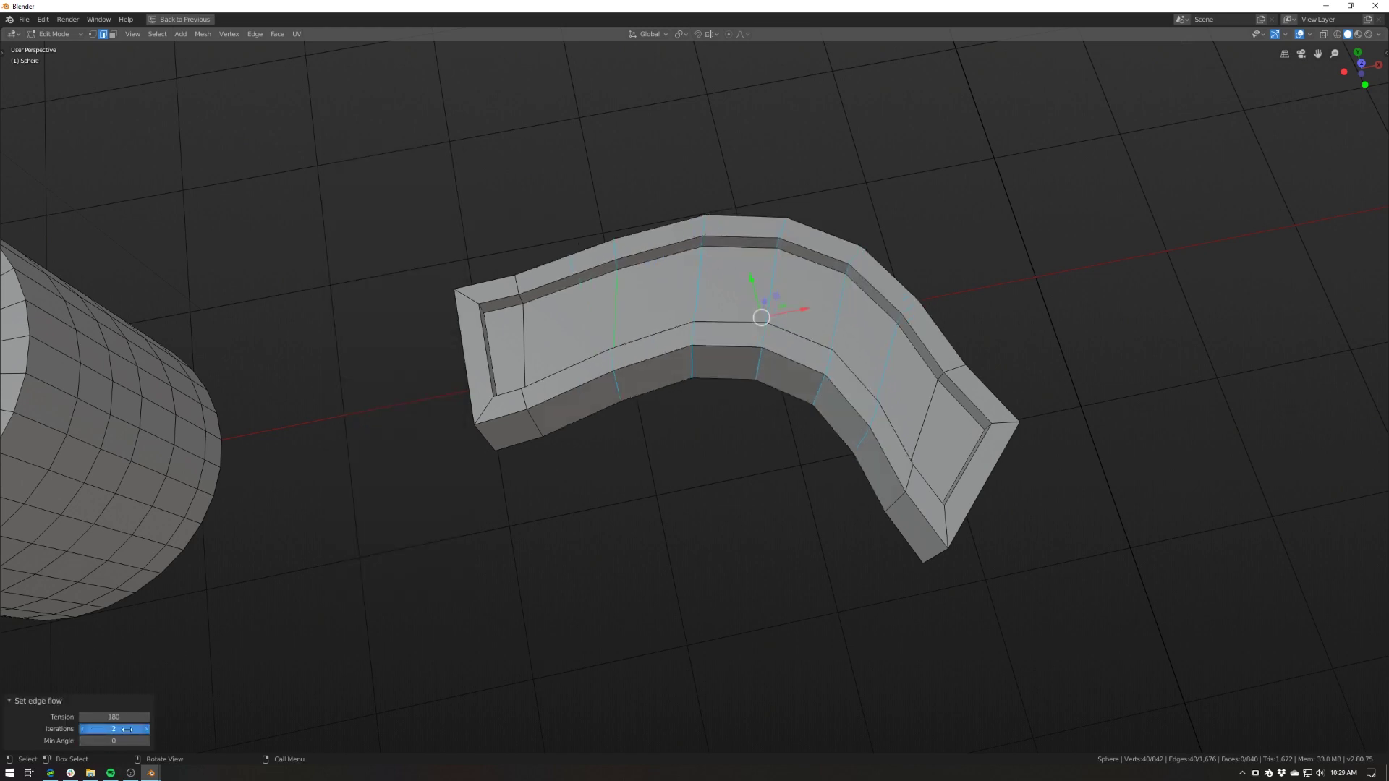
left_click_drag(125, 729, 227, 744)
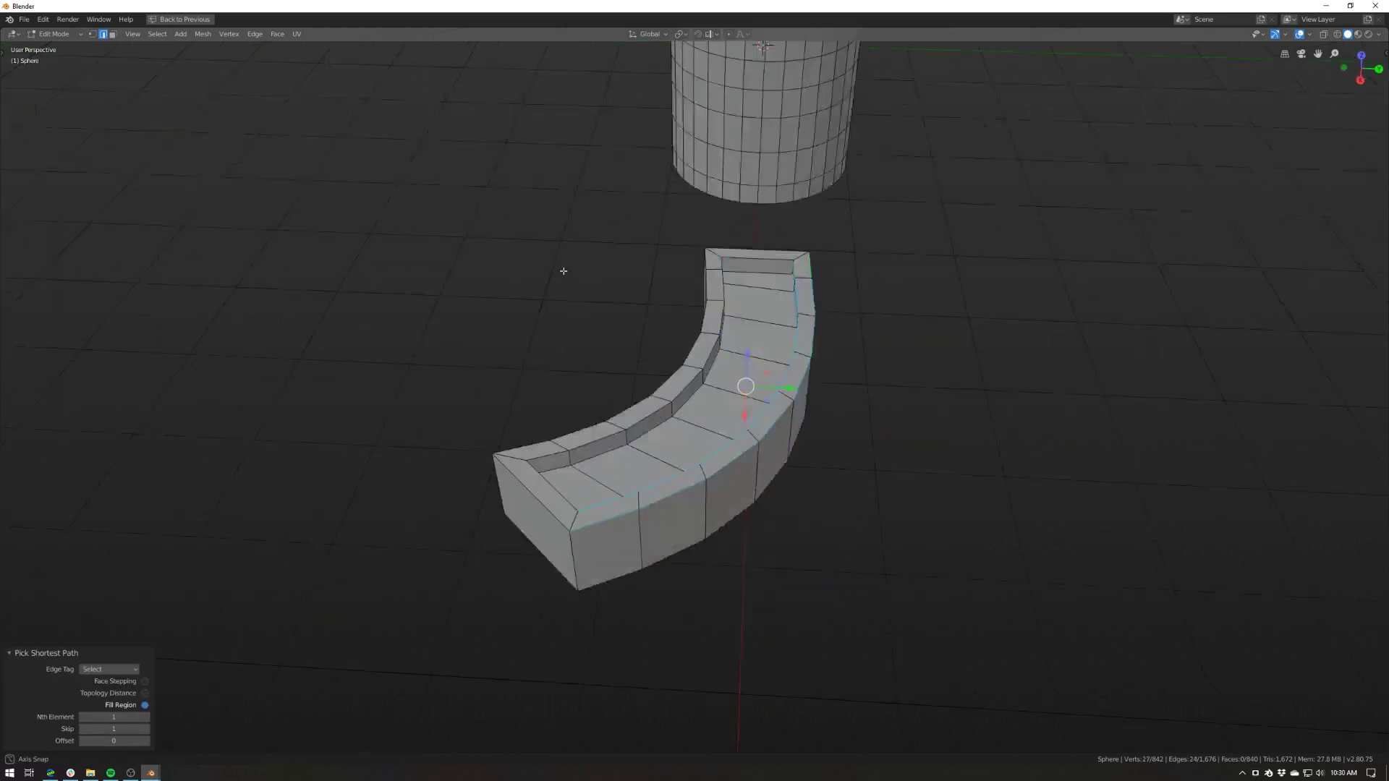
middle_click_drag(561, 270, 1085, 490)
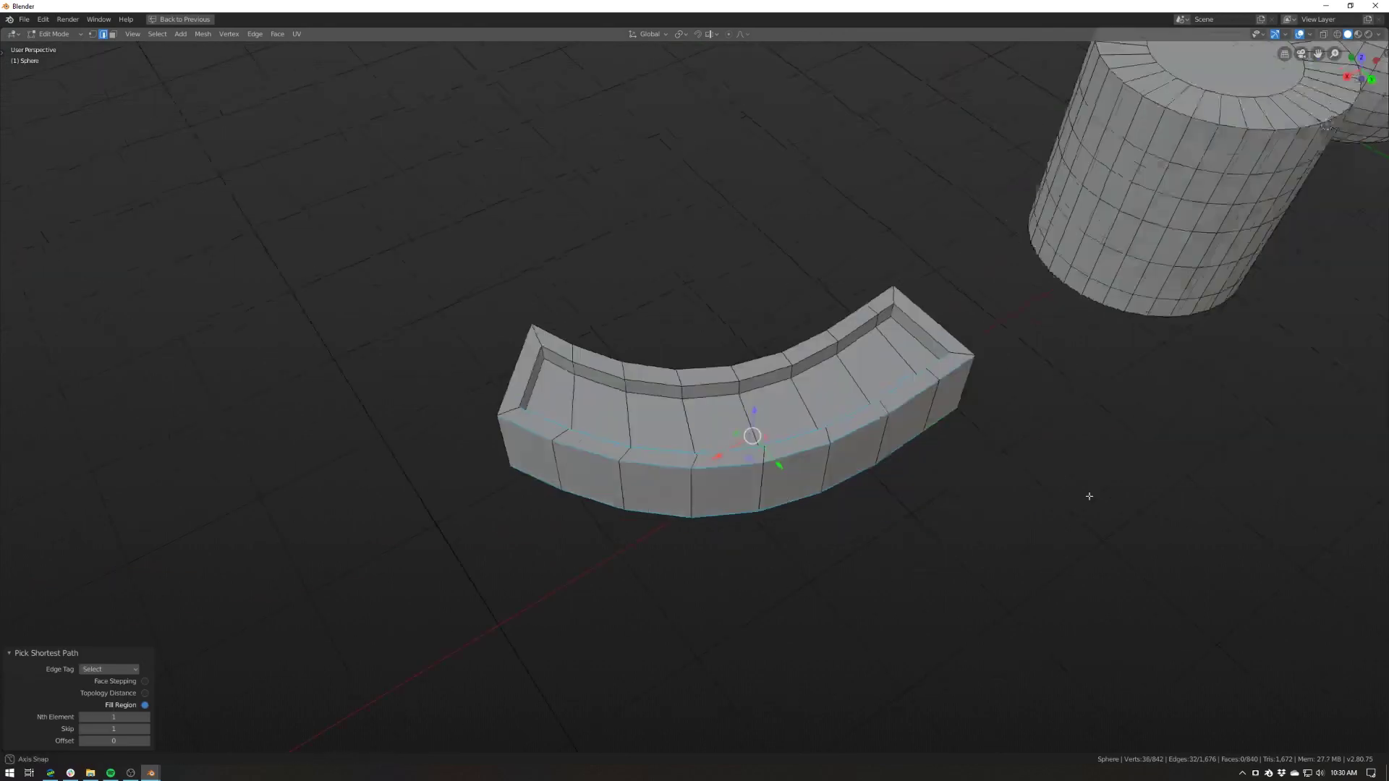
key("shift+alt+r")
middle_click_drag(839, 443, 828, 462)
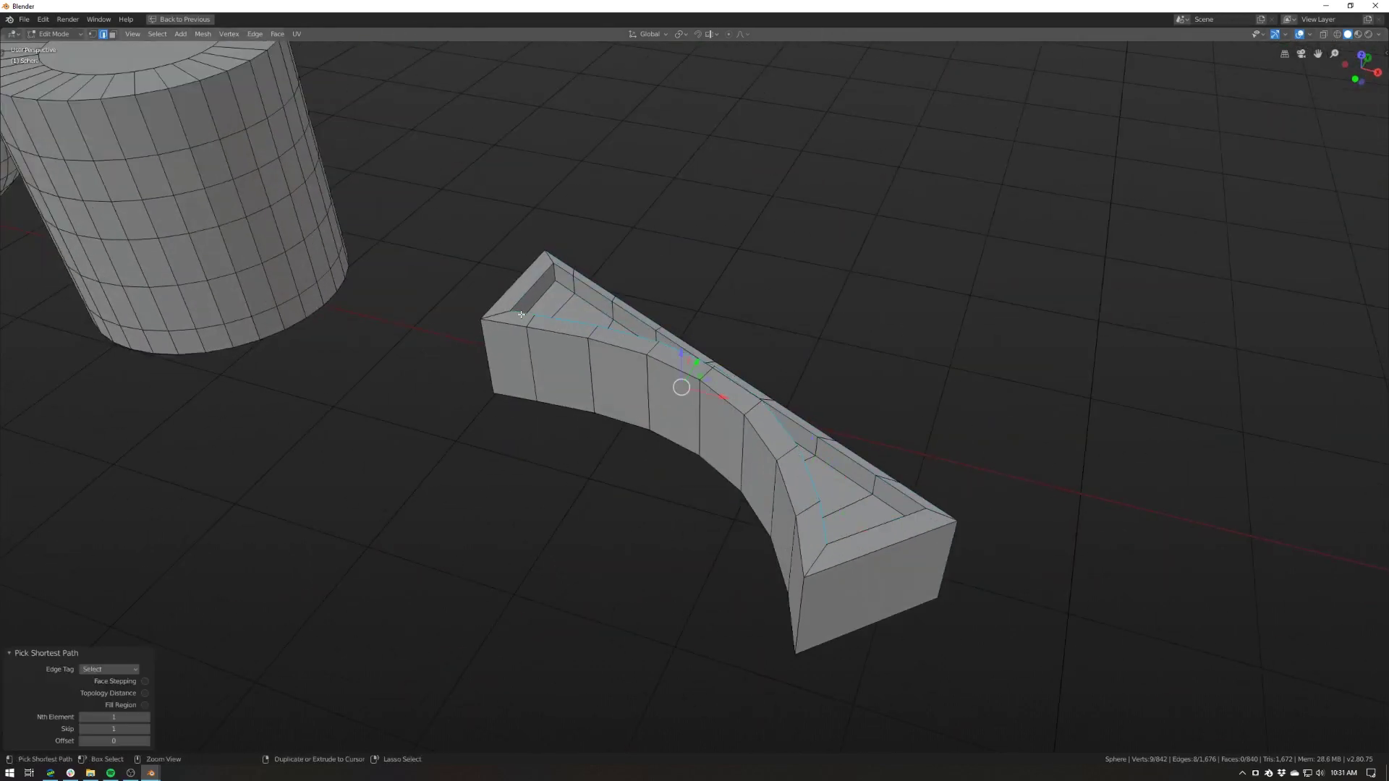
middle_click_drag(733, 379, 956, 376)
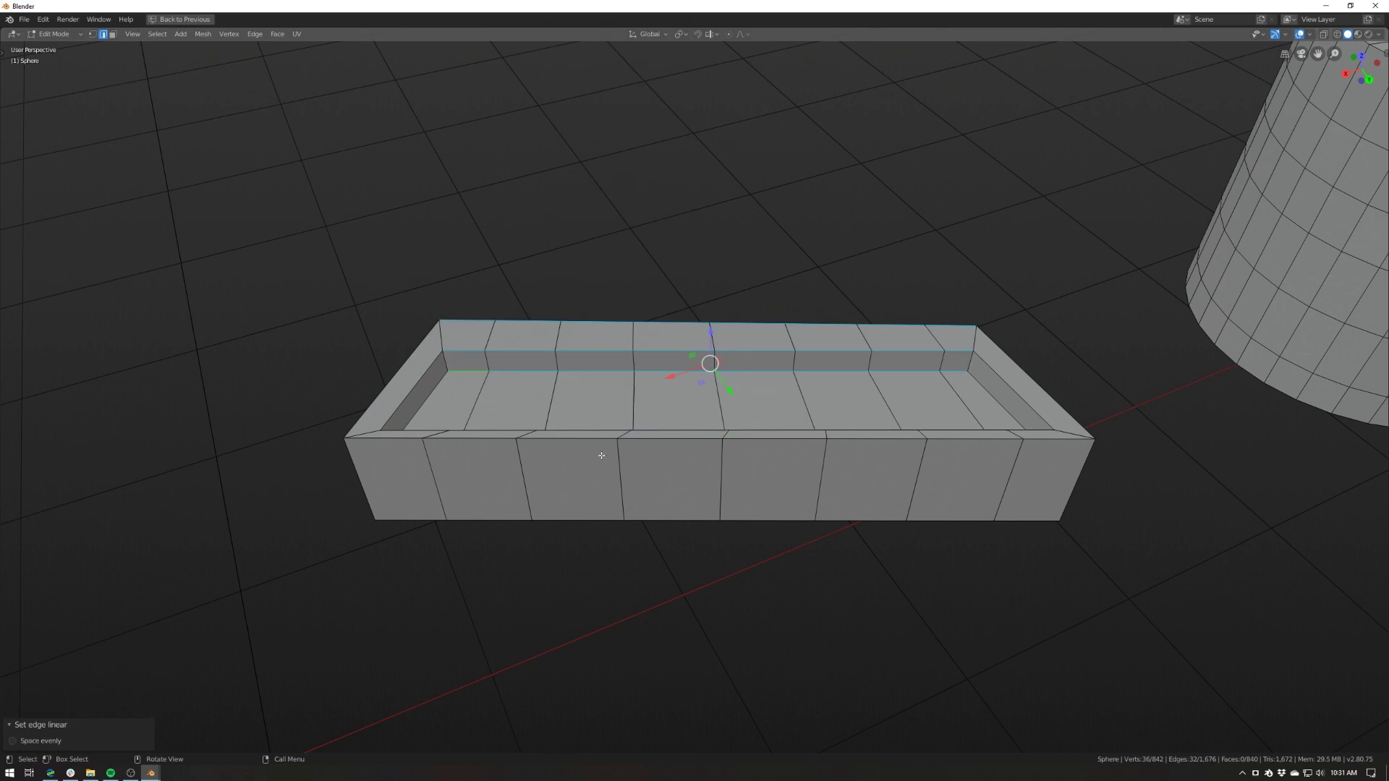
middle_click_drag(598, 453, 933, 391)
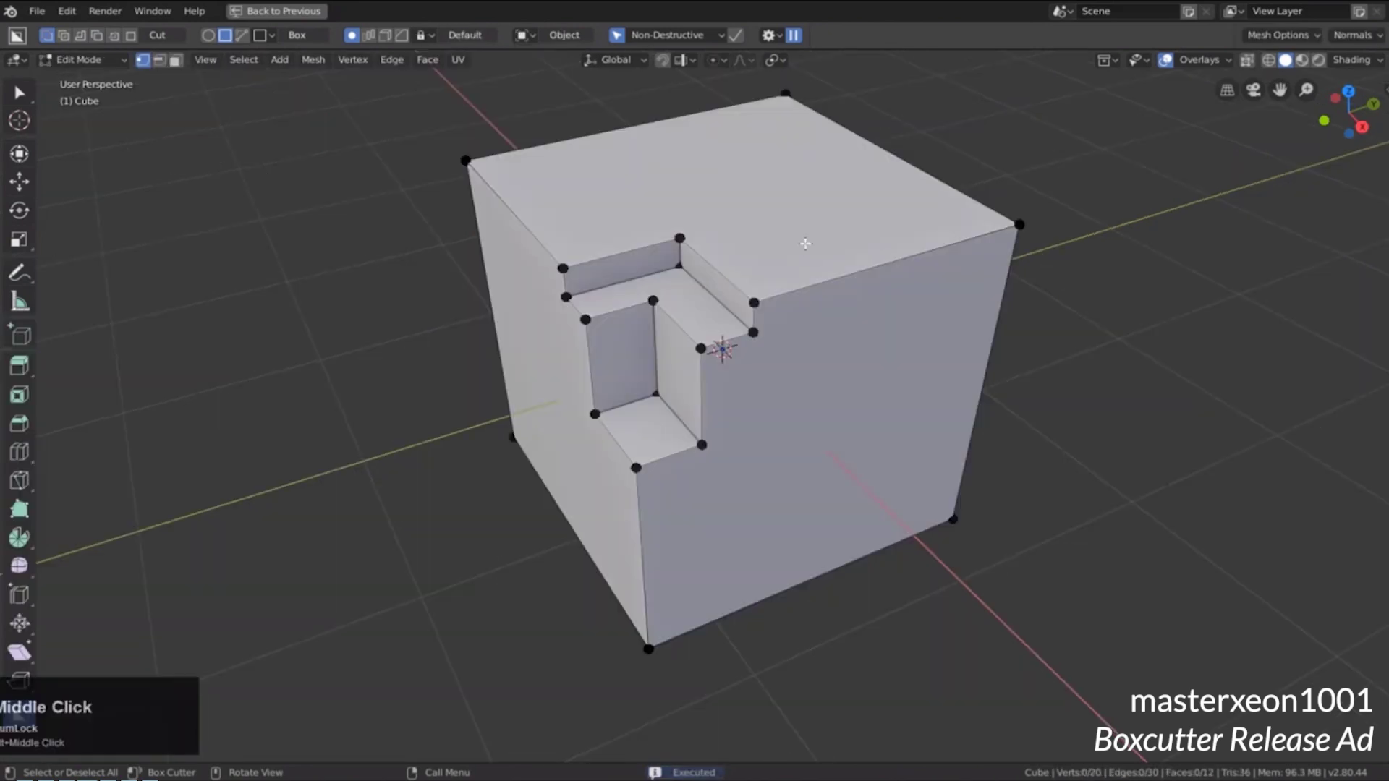
Cut a stepped notch and a solidified box cut into the cube with Boxcutter.
mouse_move(805, 244)
left_mouse_down()
mouse_move(846, 274)
mouse_move(1033, 269)
left_mouse_up()
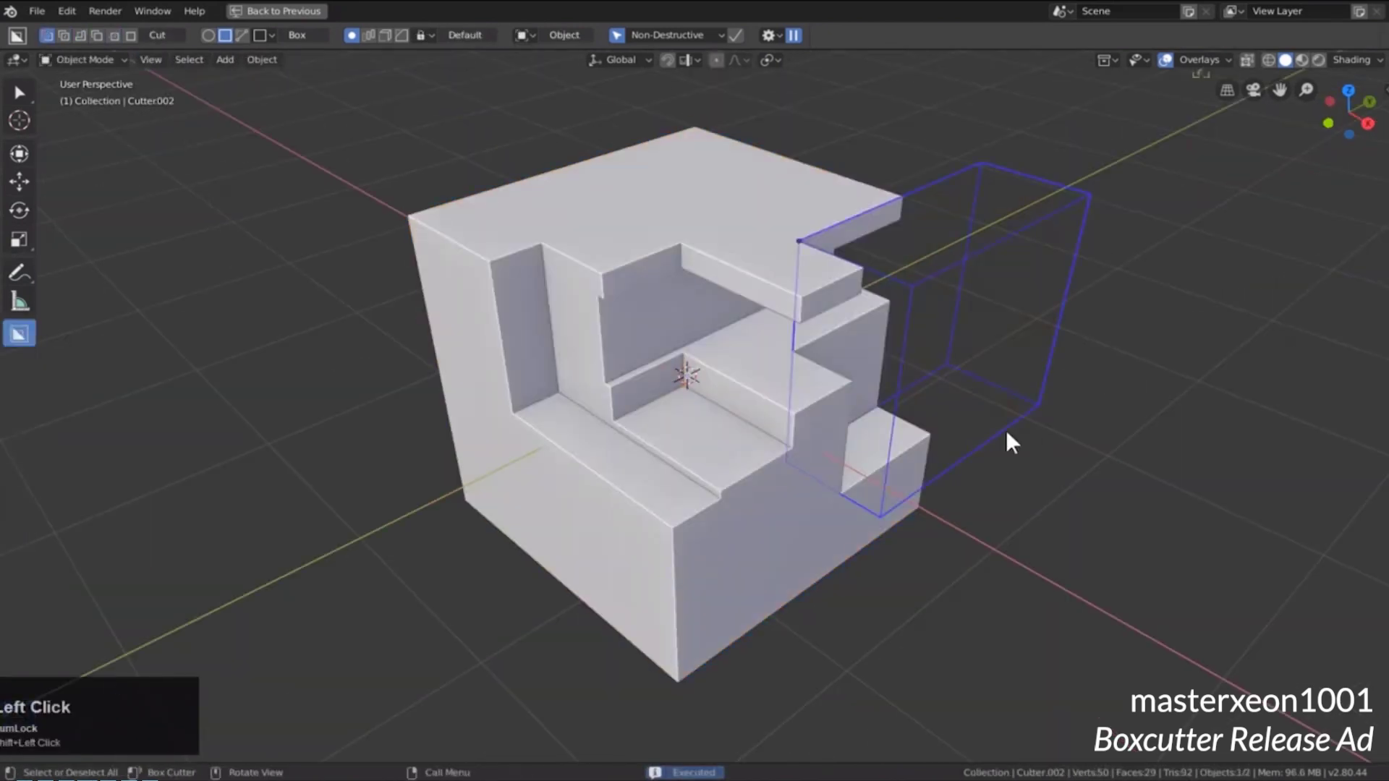
middle_click_drag(1010, 440, 915, 283)
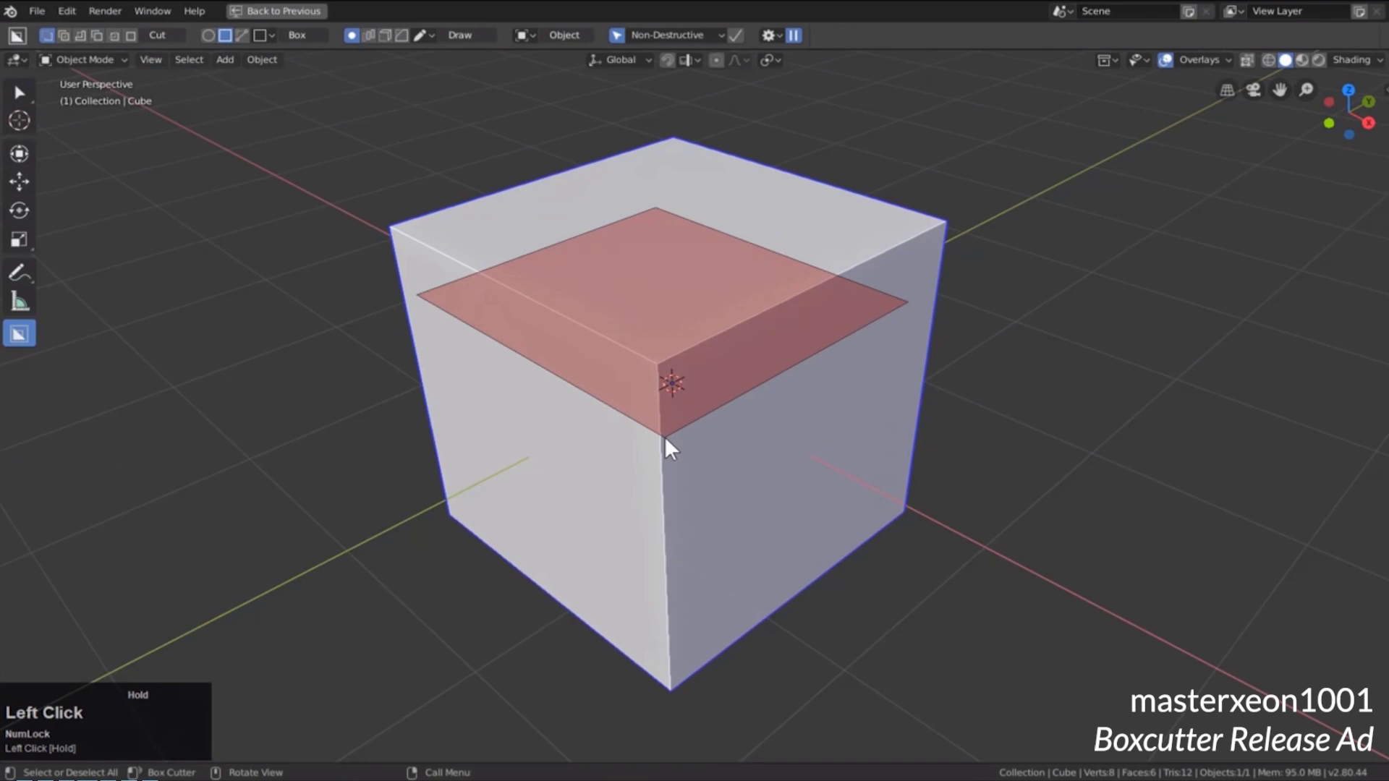
left_click_drag(666, 443, 716, 582)
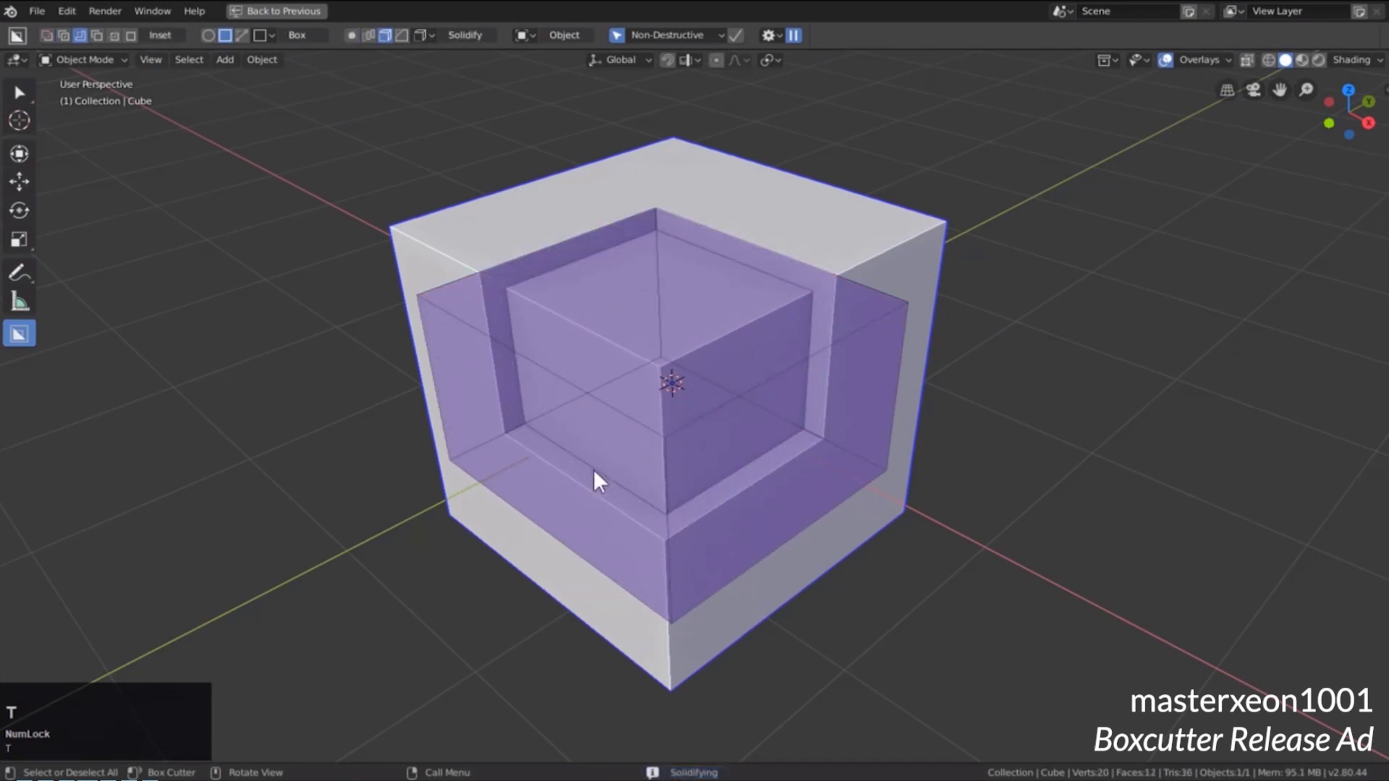
left_click(775, 512)
Carve a rounded hollow into the cube's top and add a bevelled cut over it.
left_click_drag(660, 180, 638, 276)
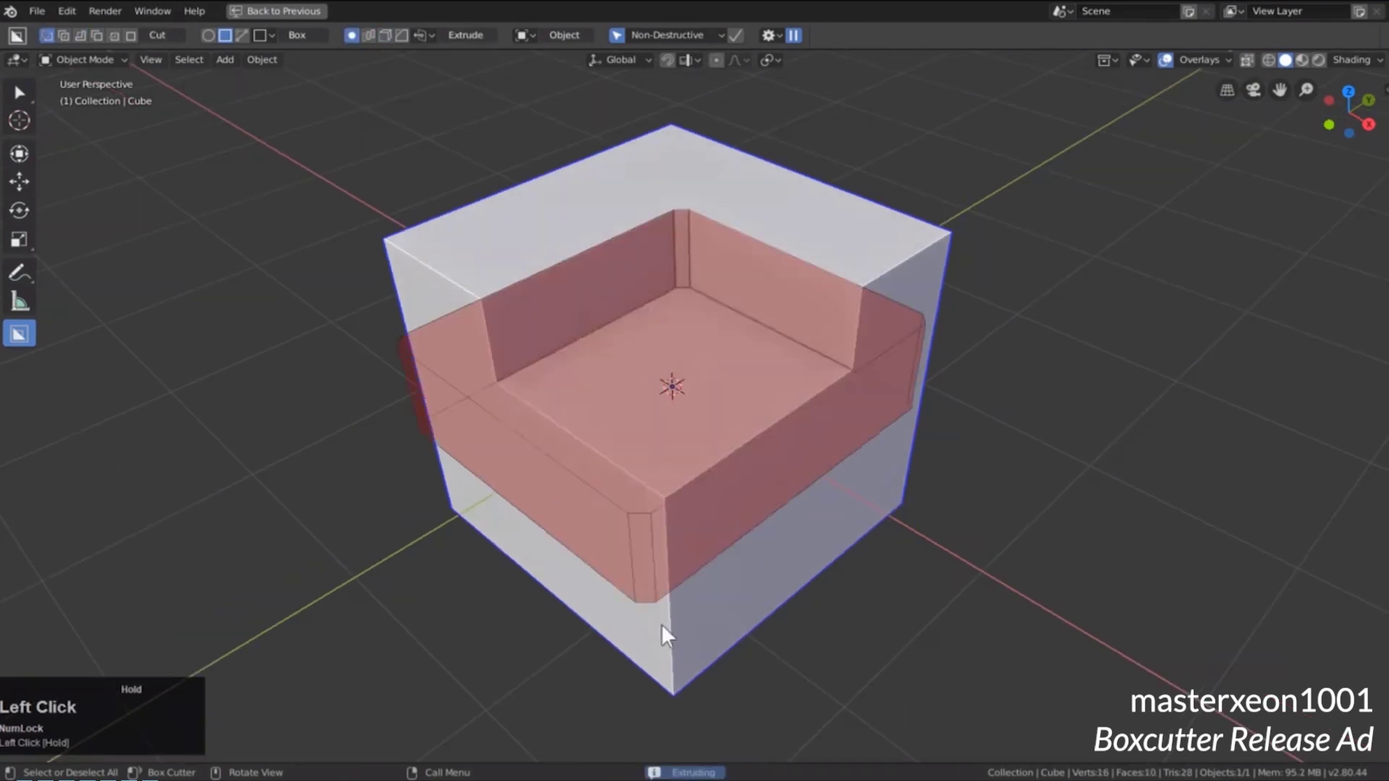
scroll(850, 636, "up", 2)
left_click(782, 438)
left_click(781, 438)
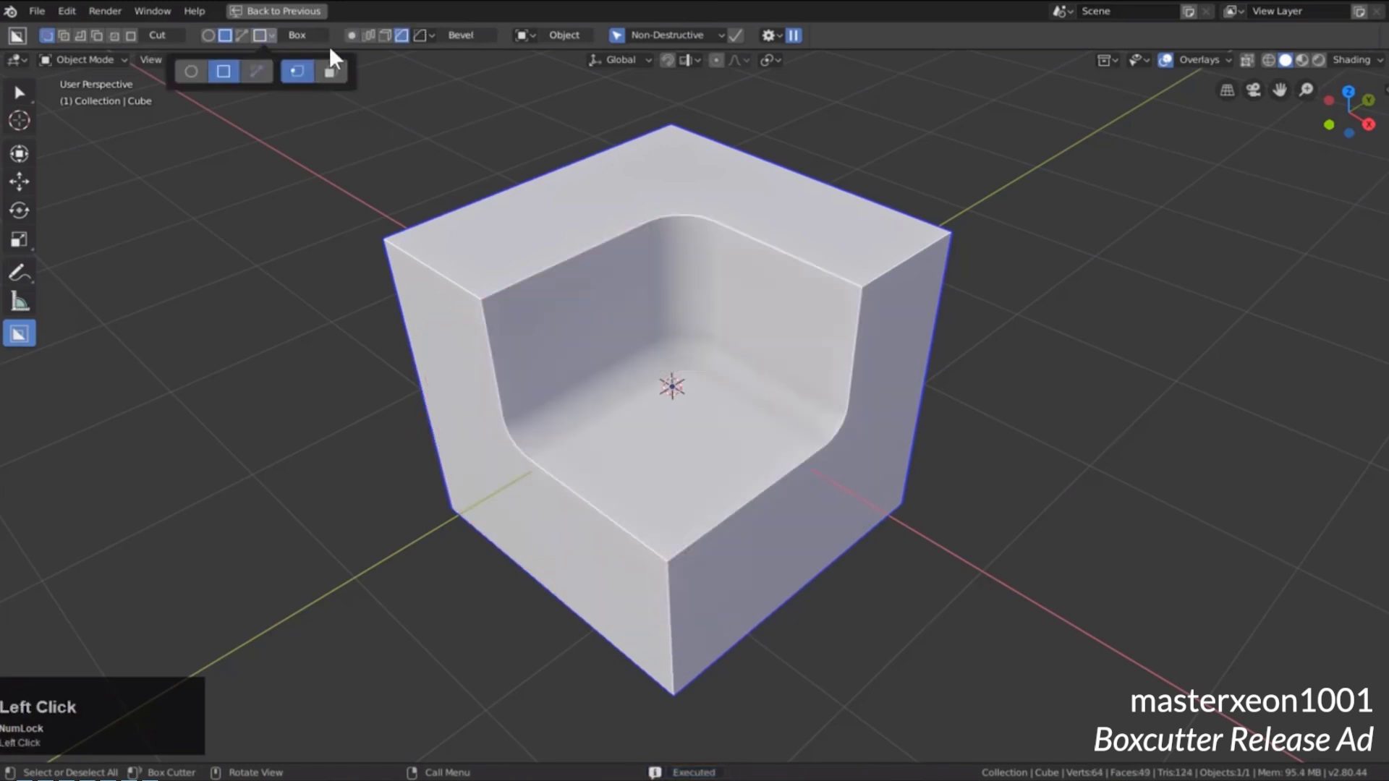
left_click_drag(698, 226, 645, 588)
key("q")
left_click(605, 577)
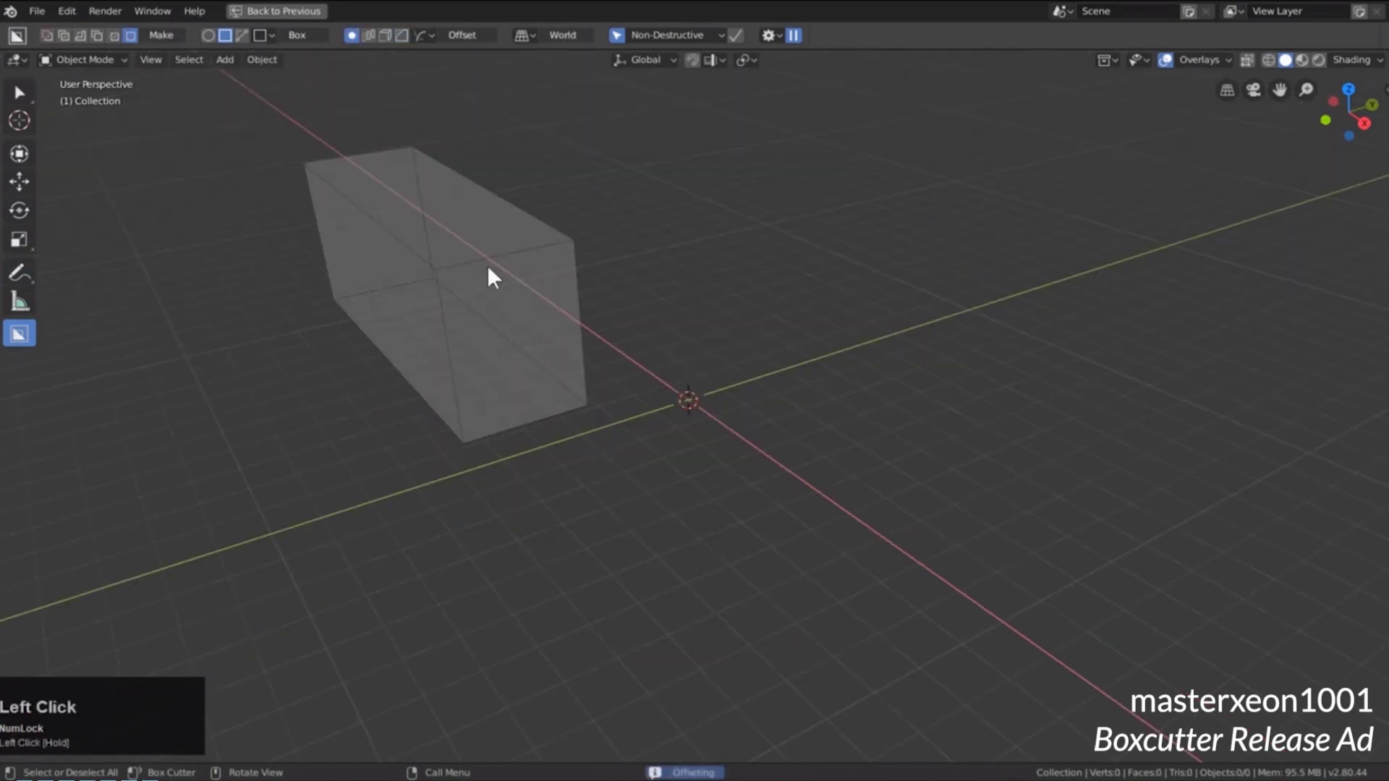
Draw two new boxes on the grid and an L-shaped ngon cutter over the cube.
left_click(1140, 198)
left_click_drag(1141, 199, 846, 357)
left_click(846, 356)
left_click_drag(651, 465, 413, 583)
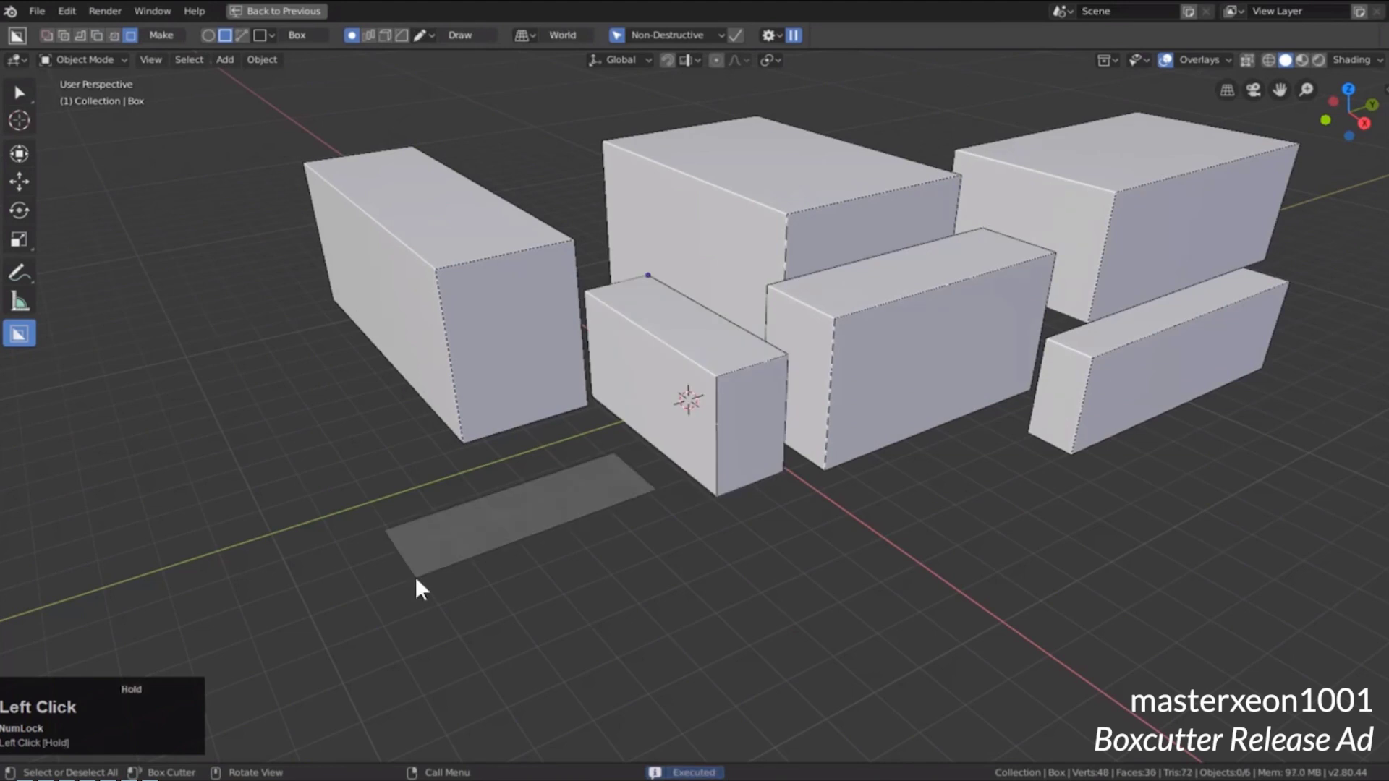
left_click(1017, 316)
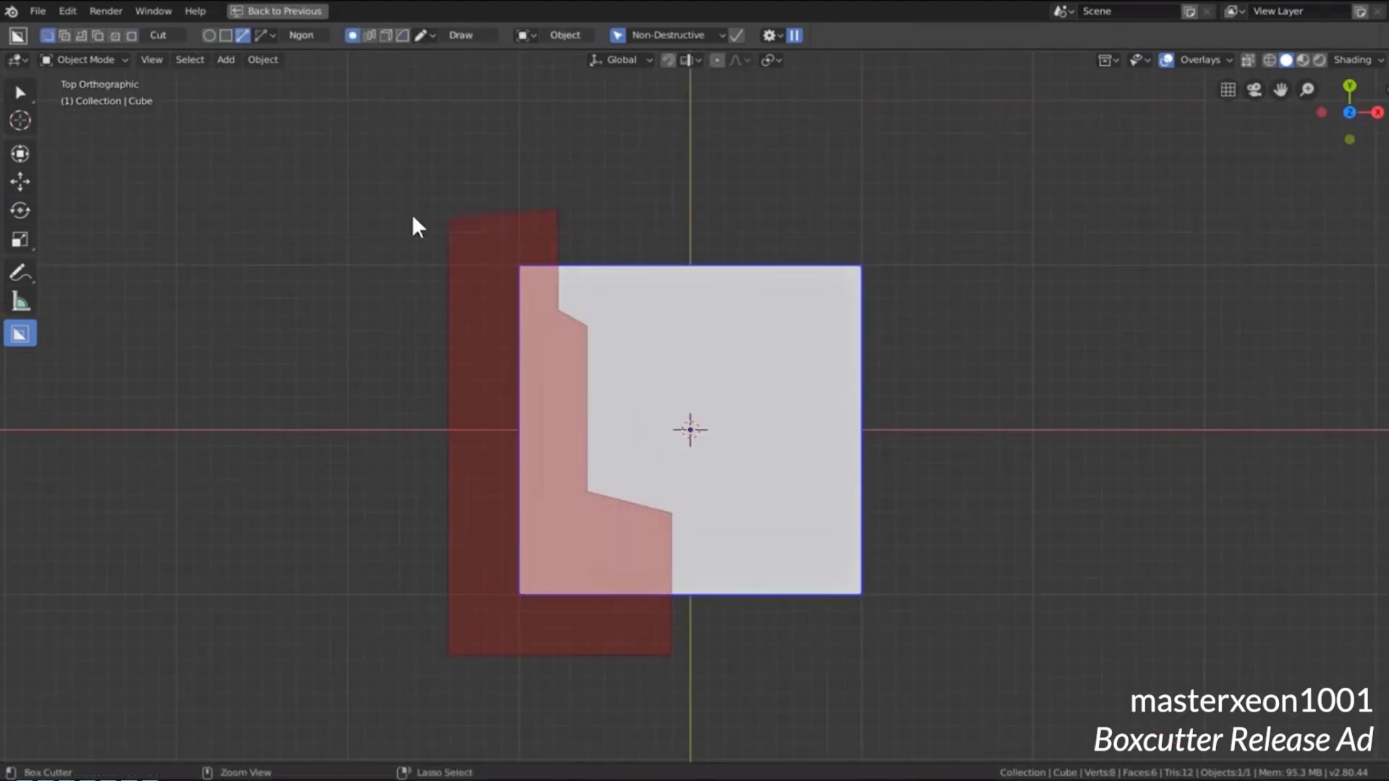
middle_click_drag(415, 224, 730, 327)
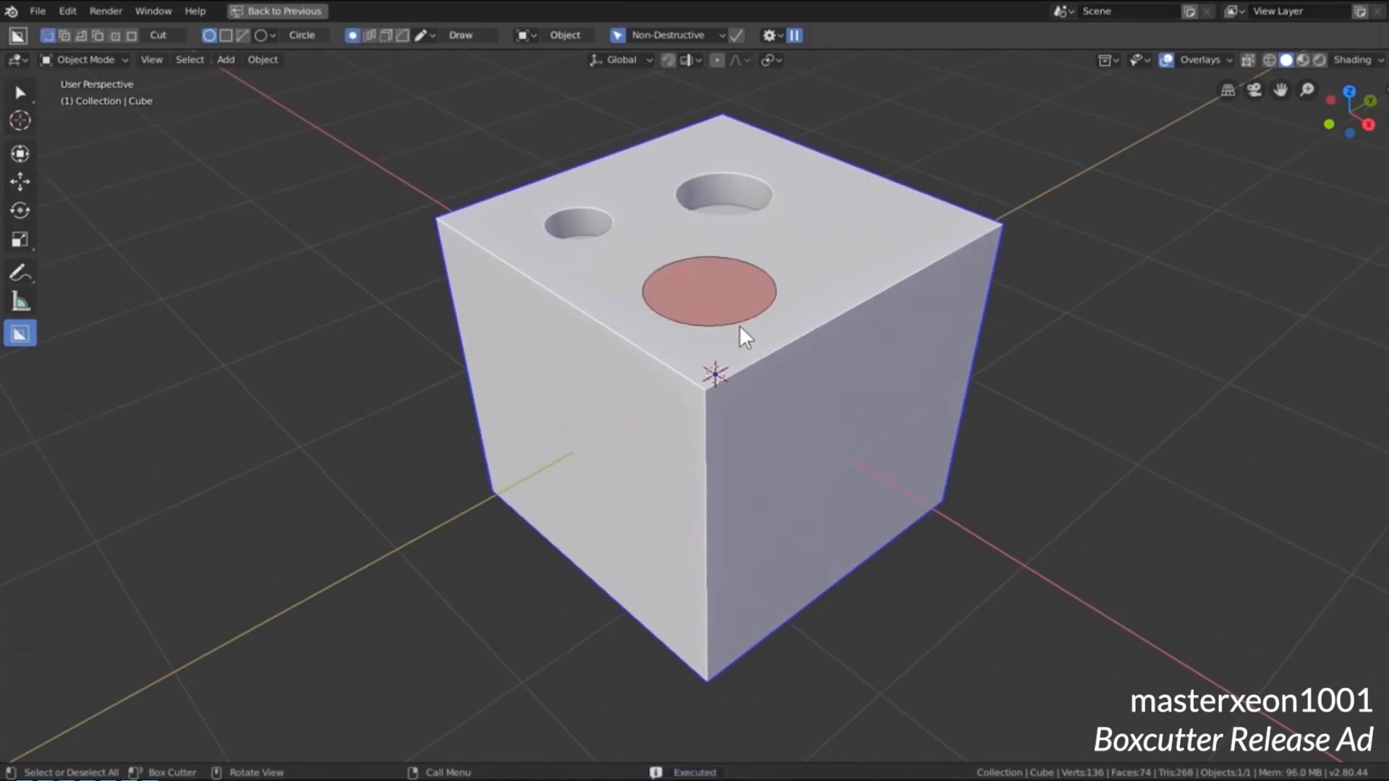
Draw circular and custom cutters on the cube's top, extrude and apply them.
left_click_drag(744, 335, 749, 339)
left_click_drag(792, 196, 899, 274)
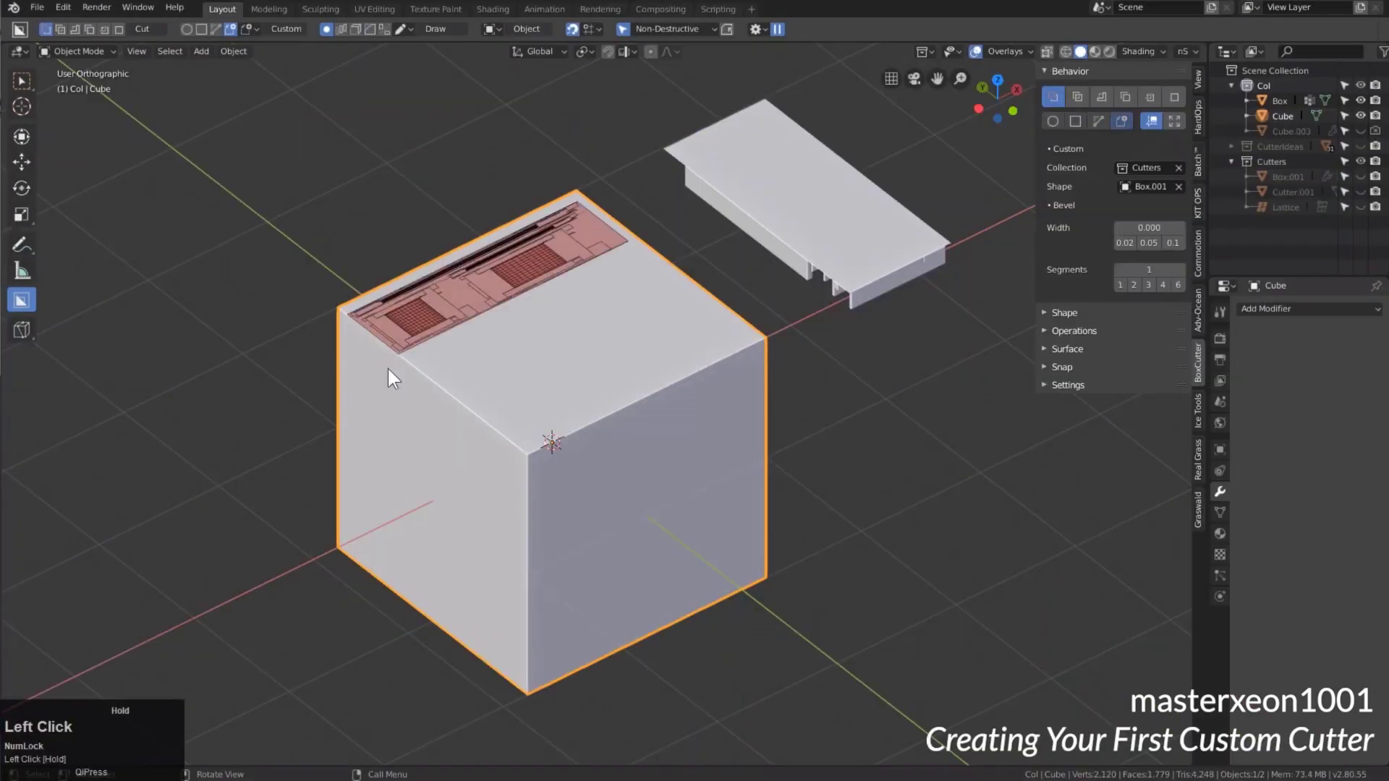
left_click(455, 371)
left_click_drag(456, 371, 753, 332)
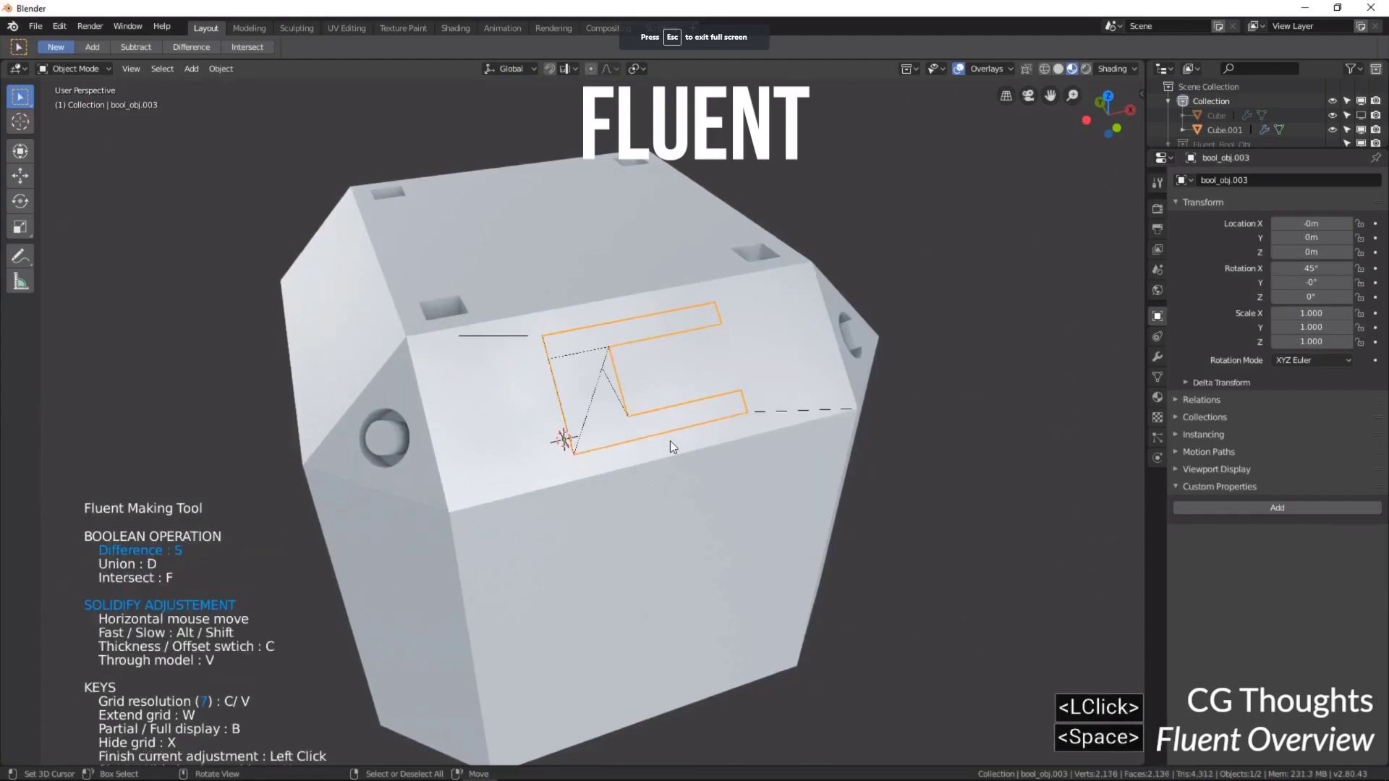
left_click(670, 440)
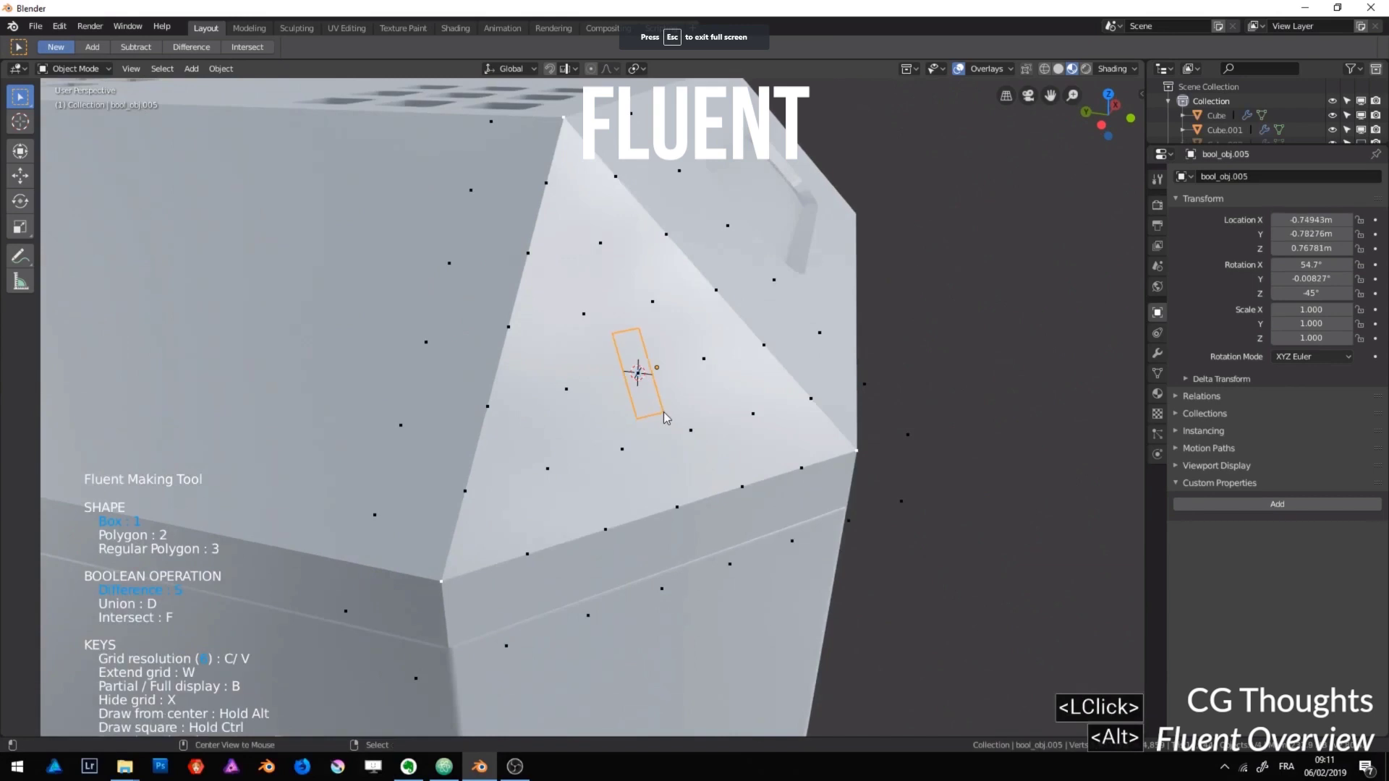
left_click(632, 419, "alt")
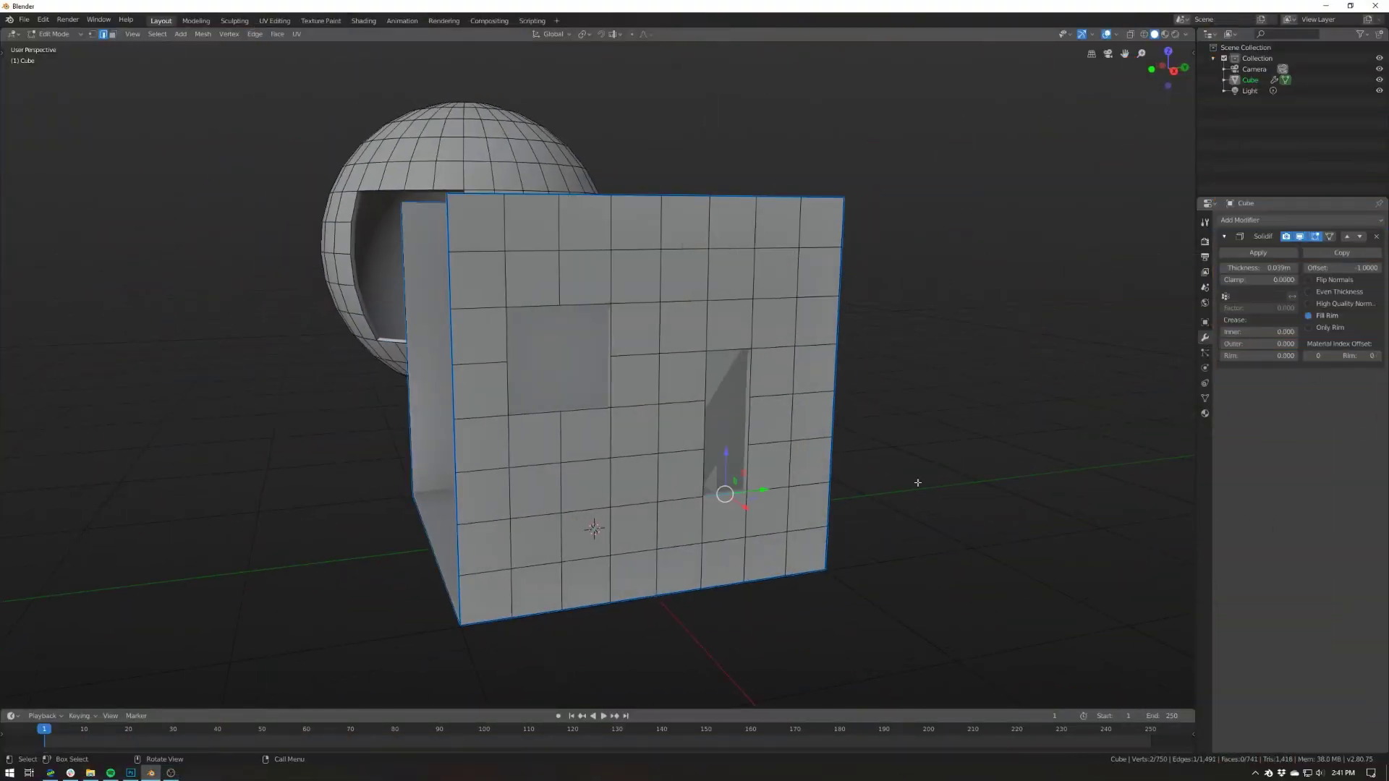
Fill the cube's hole and its open top and front with grid faces.
key("f")
middle_click_drag(705, 390, 465, 238)
key("f")
scroll(815, 384, "up", 3)
Fill the sphere's hole with a grid using a Smart Fill Offset of 4.
left_click(598, 287, "alt")
key("f")
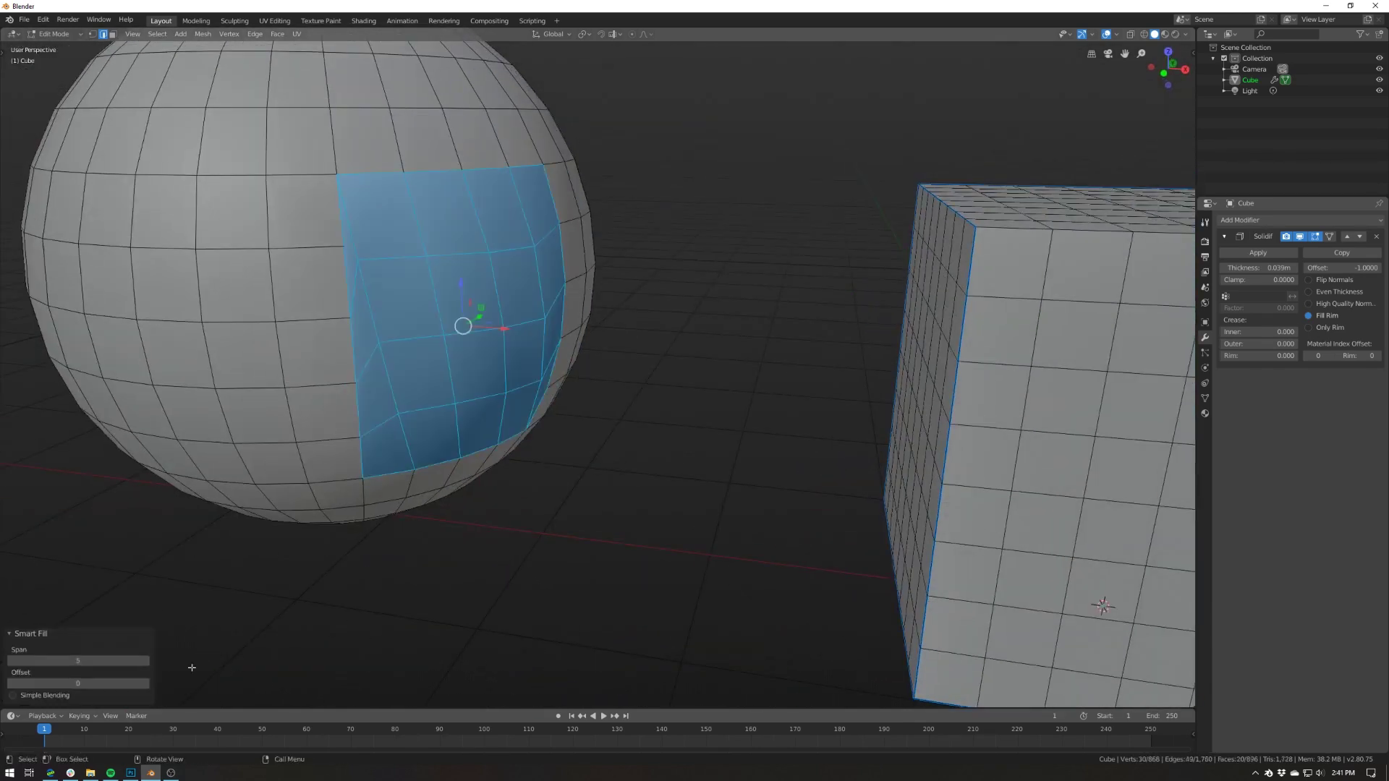
left_click(145, 683)
left_click(145, 683)
left_click(146, 683)
left_click(146, 683)
middle_click_drag(579, 420, 639, 425)
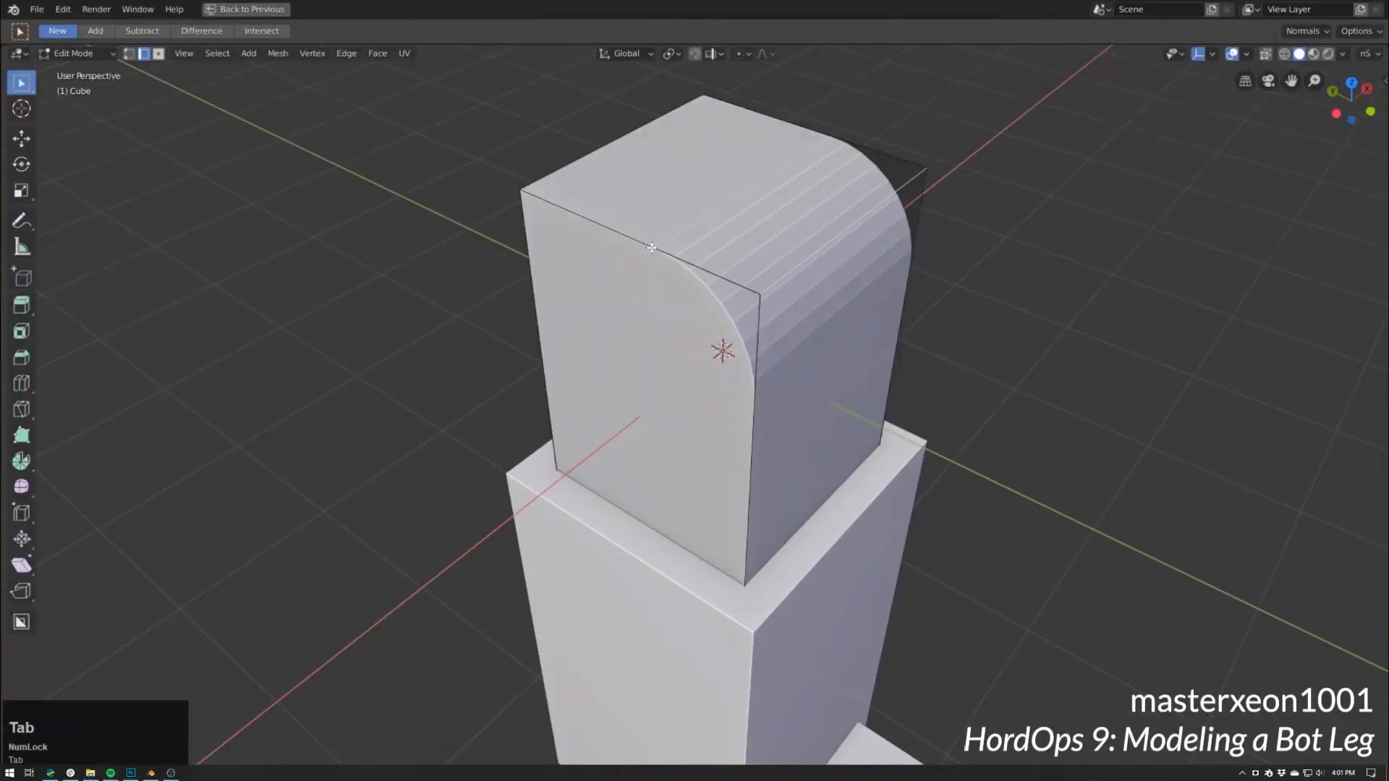
Adjust the block's bevel from the Hard Ops Q menu.
key("q")
left_click(1075, 365)
scroll(957, 355, "up", 2)
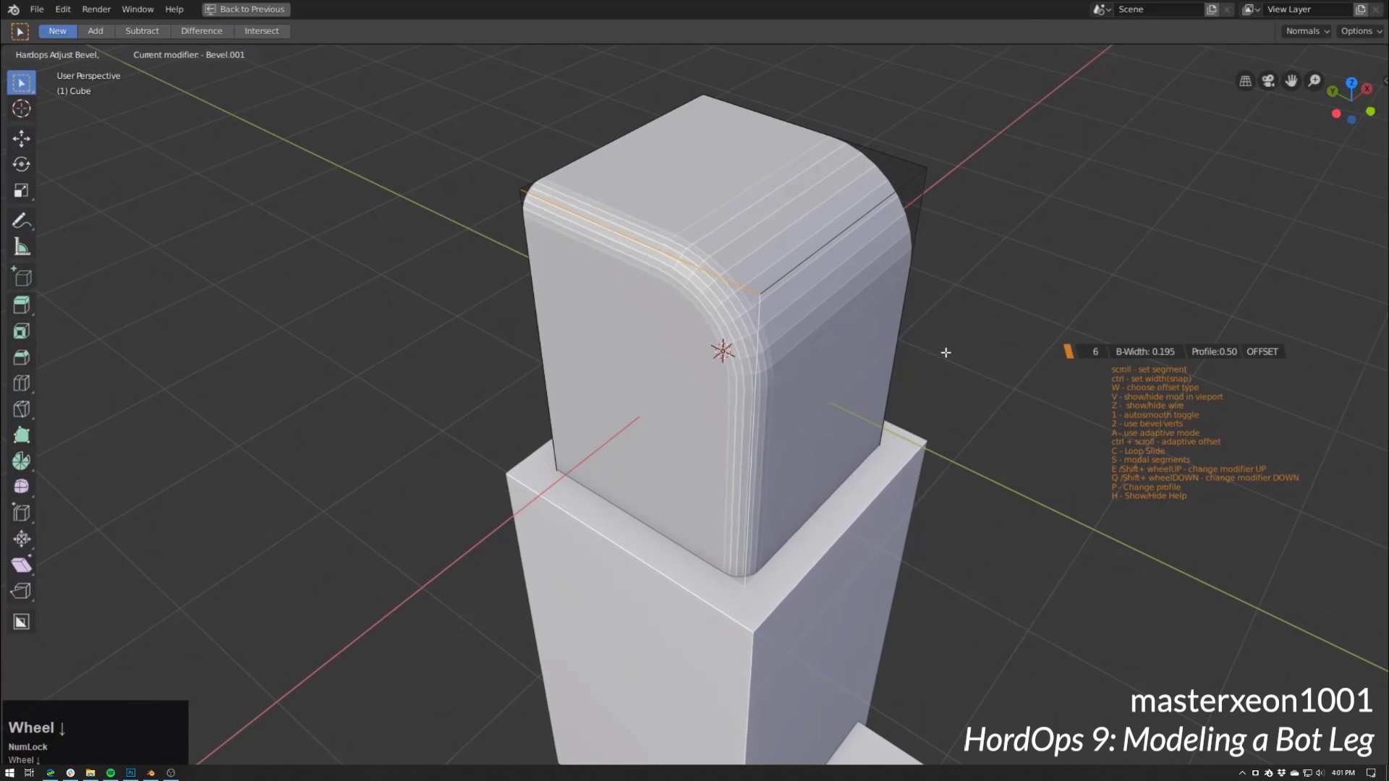
left_click(946, 352)
middle_click_drag(686, 380, 791, 388)
Add a Bevel modifier through the Hard Ops menu to round the block's edges.
key("q")
left_click(860, 375)
left_click(943, 376)
scroll(748, 358, "up", 1)
left_click(915, 366)
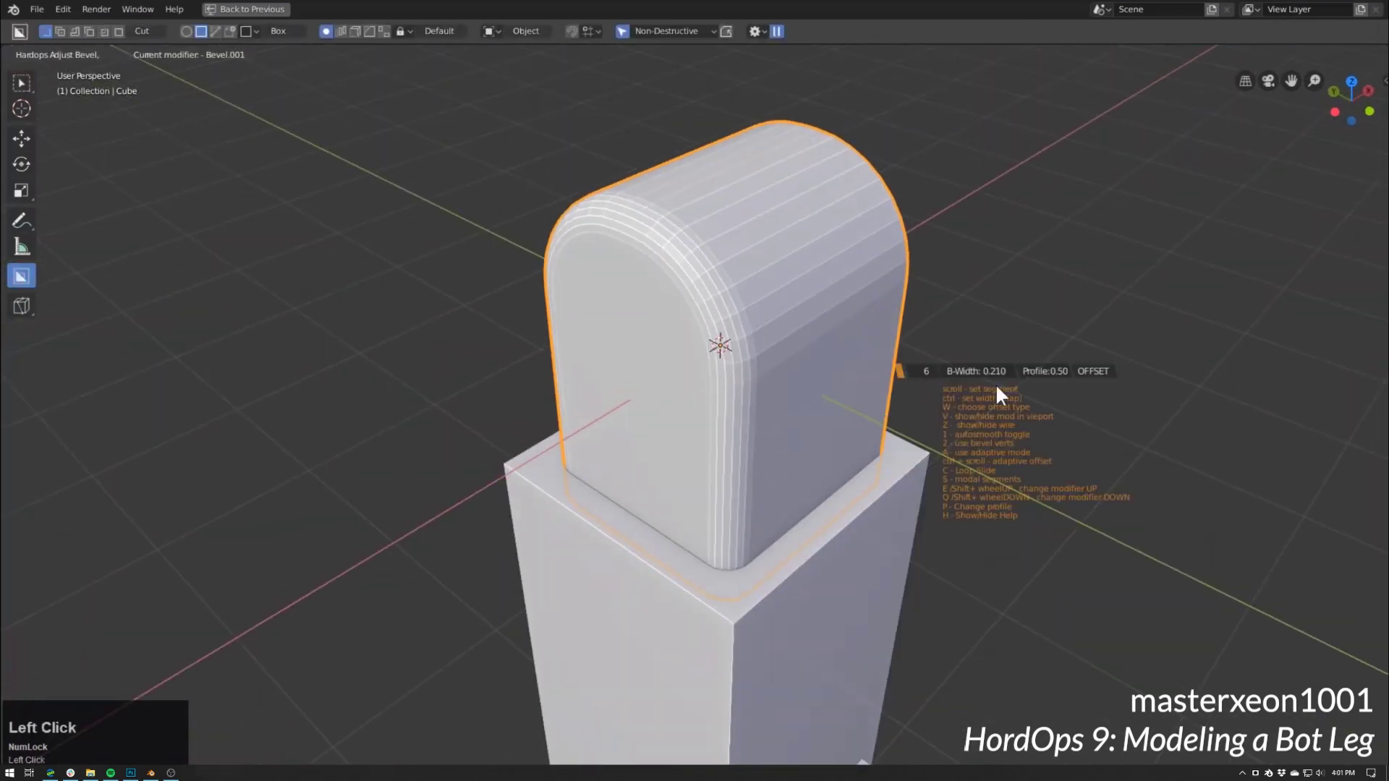
middle_click_drag(915, 365, 935, 381)
Mirror the angled box to the opposite side with Alt+X to form the braces.
key("q")
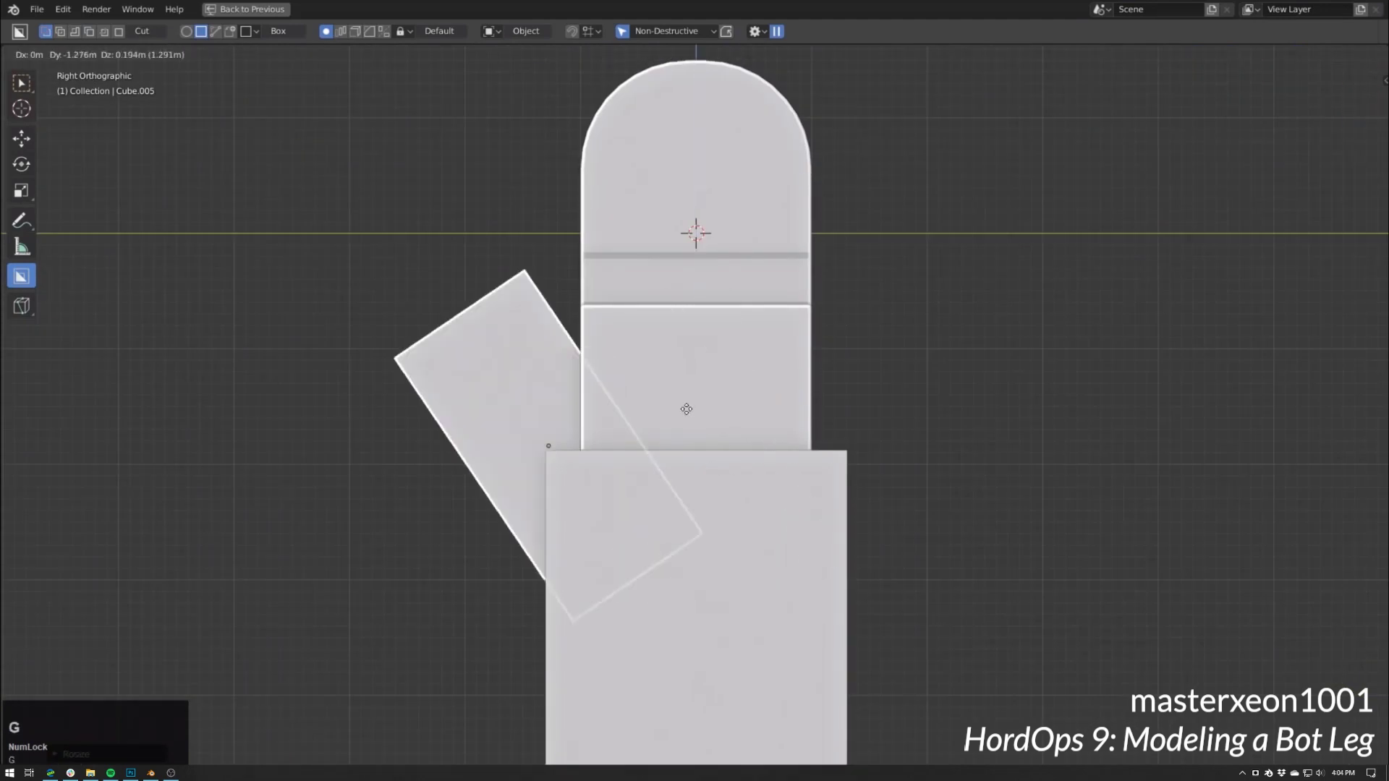
middle_click_drag(759, 448, 616, 458)
key("alt+x")
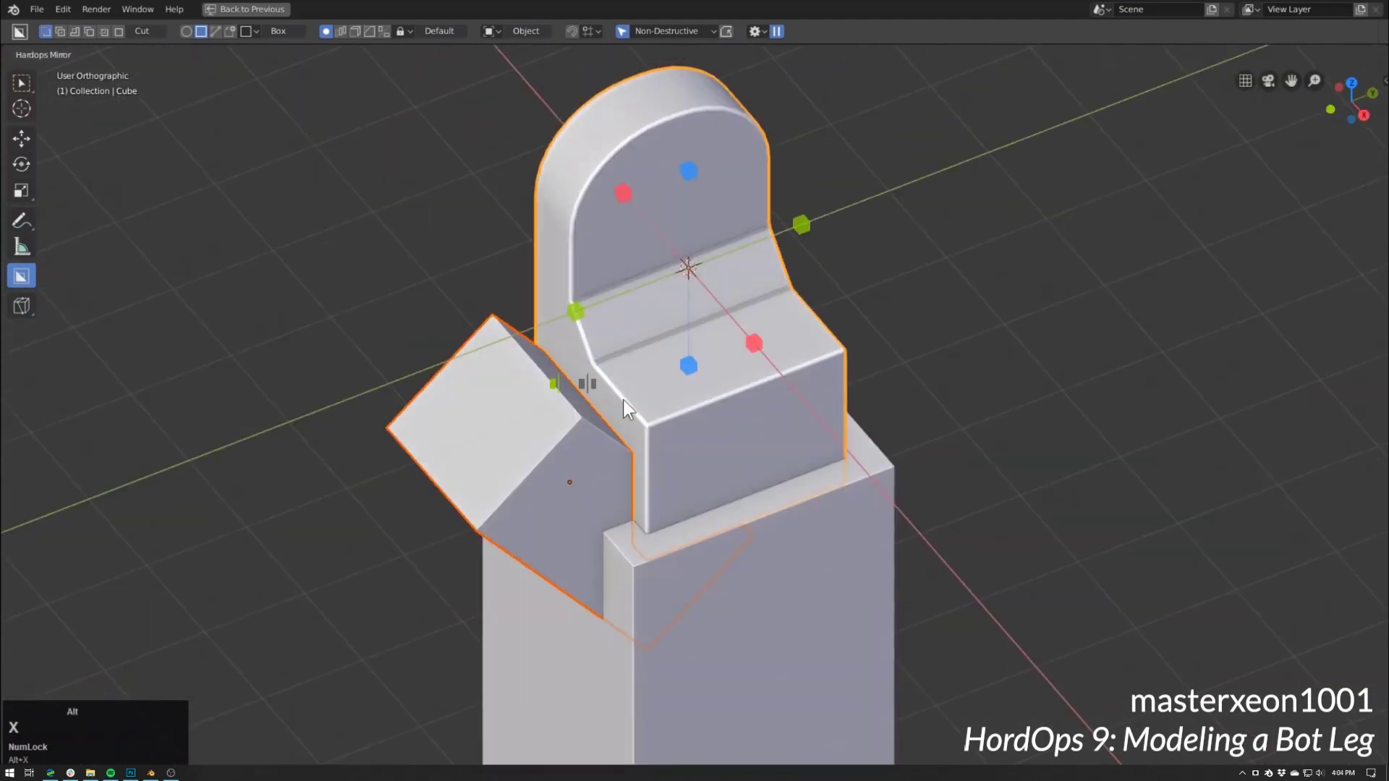
left_click(802, 242)
mouse_move(803, 242)
middle_mouse_down()
mouse_move(620, 506)
mouse_move(552, 444)
mouse_move(805, 258)
middle_mouse_up()
Boolean-cut the cylinder's shape out of the bracket and edit the cutter mesh.
key("q")
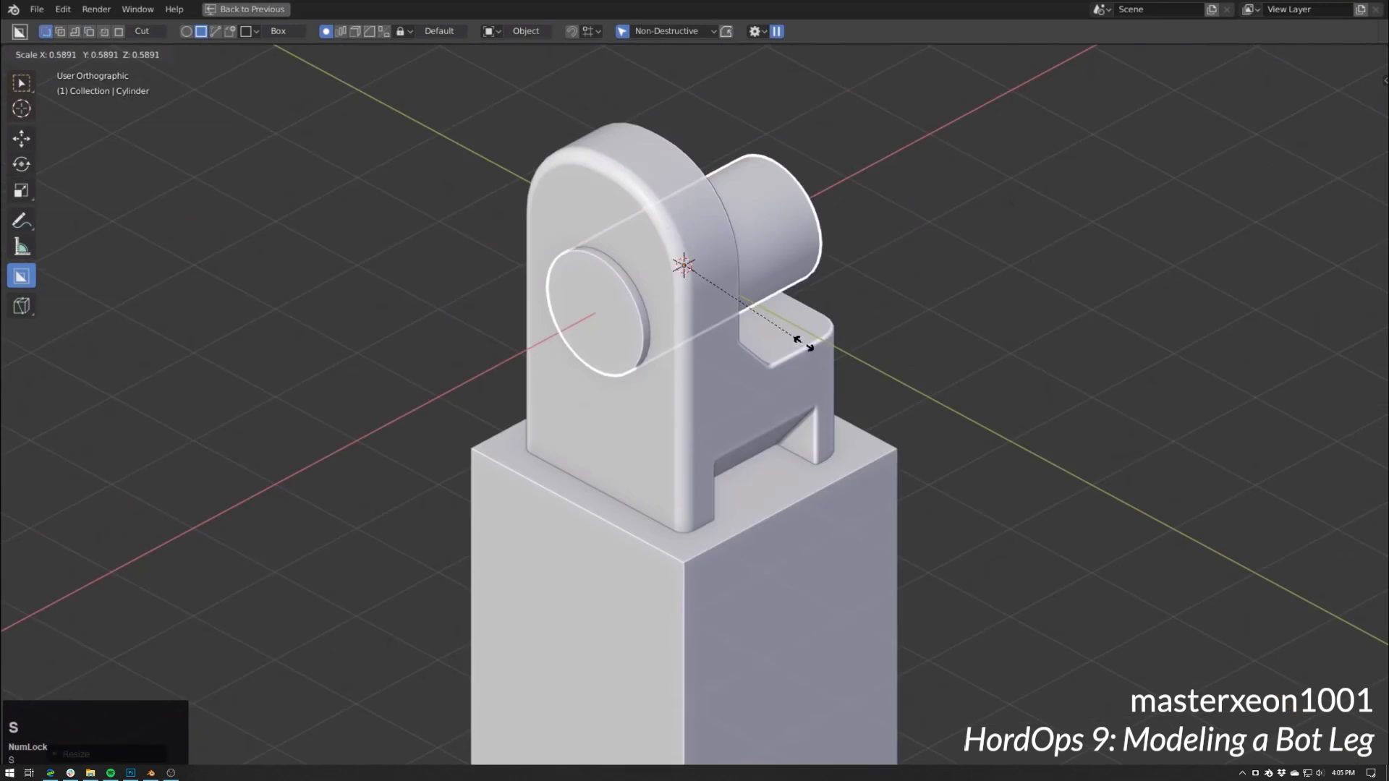
middle_click_drag(694, 340, 654, 295)
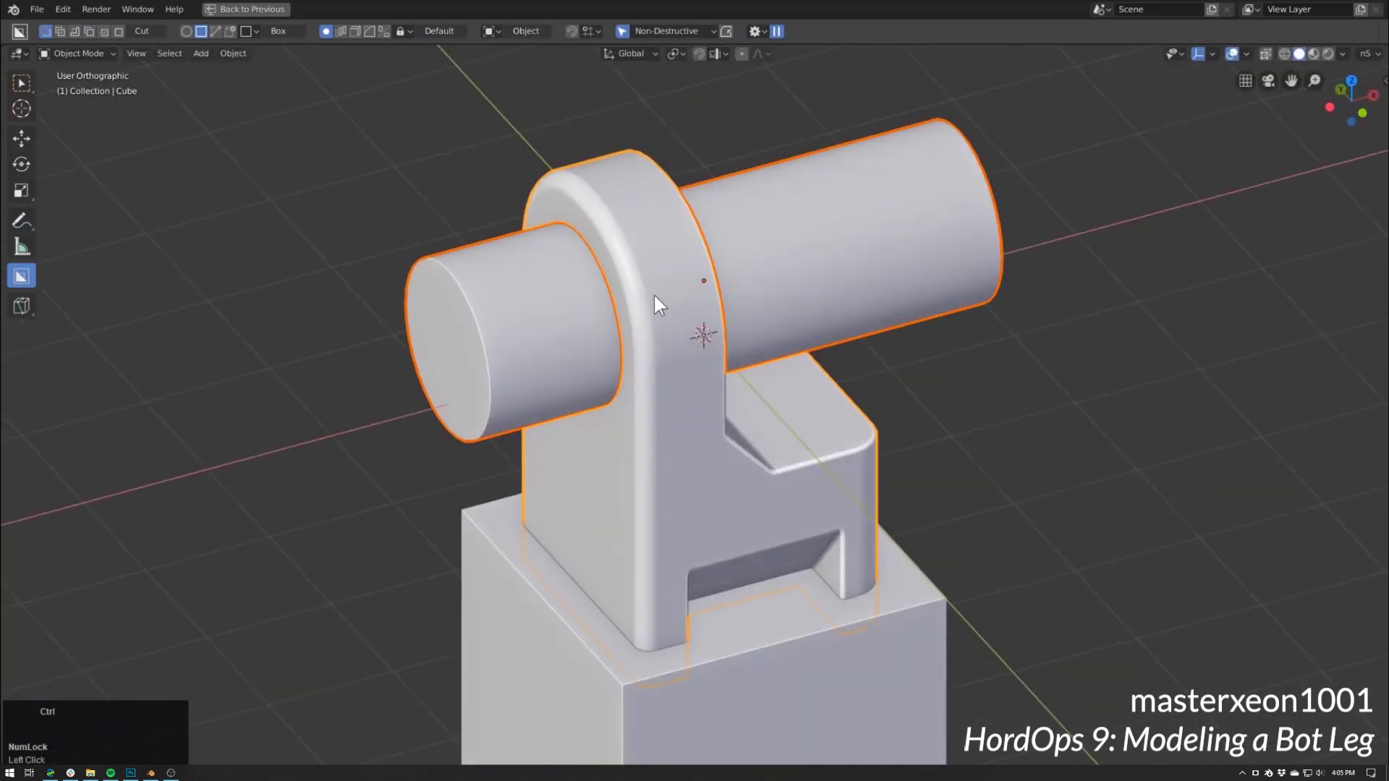
key("ctrl+KP_Subtract")
key("Tab")
scroll(645, 245, "up", 3)
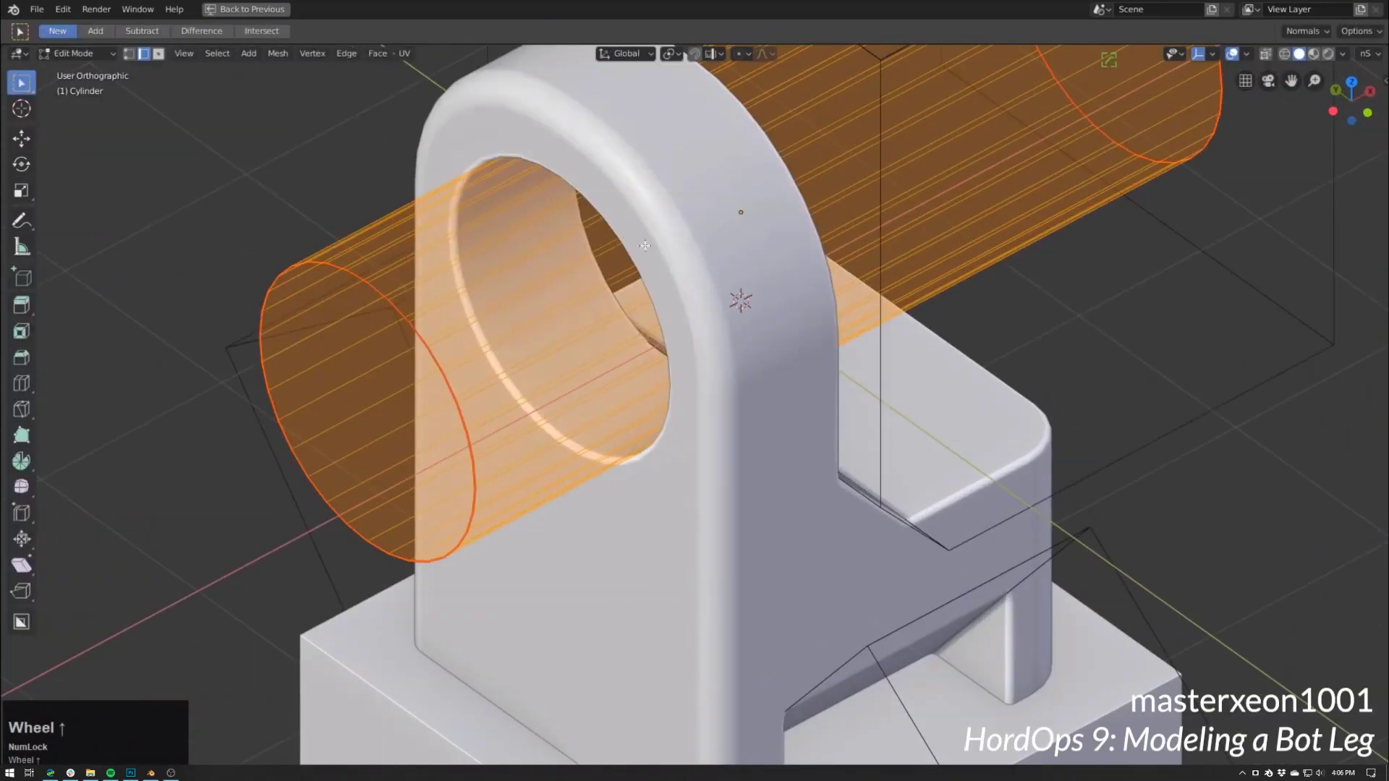
Loop cut the cylinder around its middle and bevel the new edge loops.
key("ctrl+r")
left_click(646, 246)
key("ctrl+b")
left_click(638, 389)
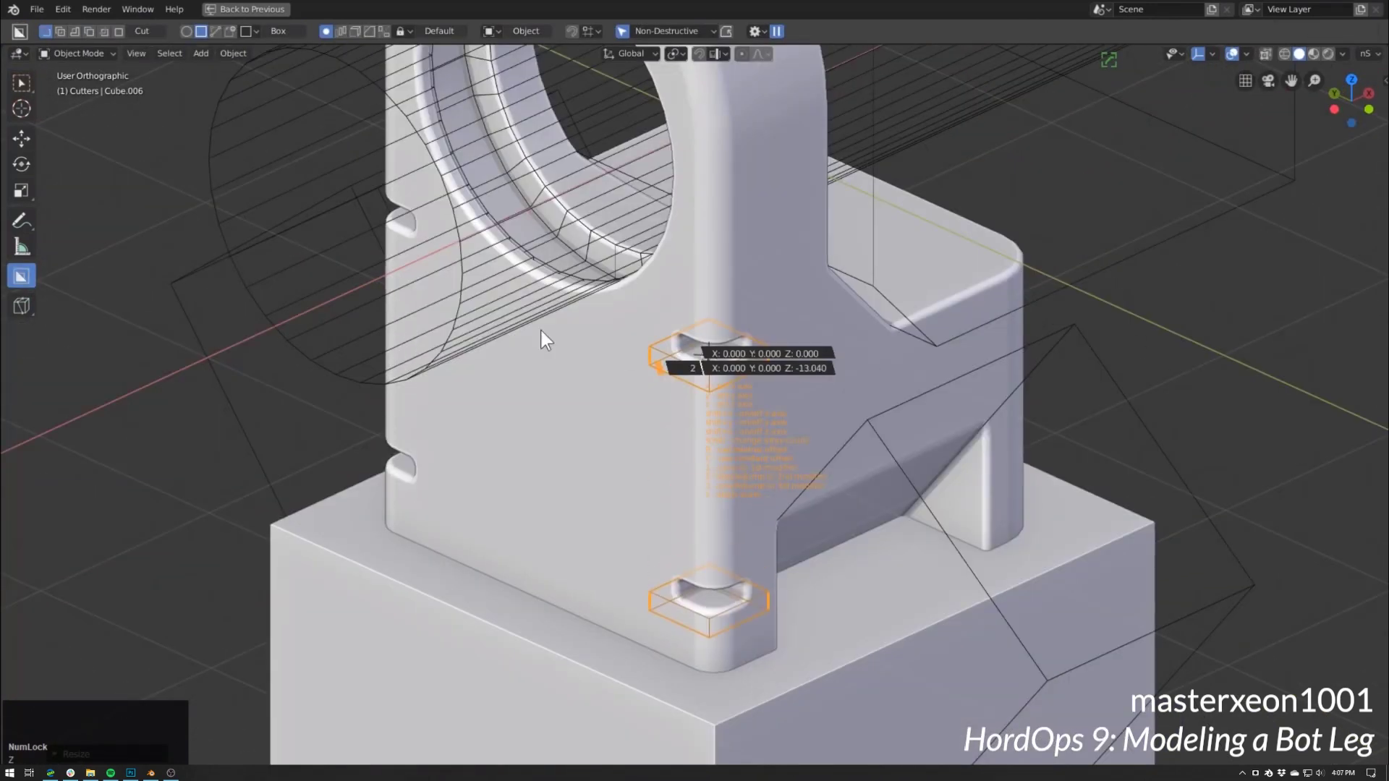
scroll(541, 340, "down", 3)
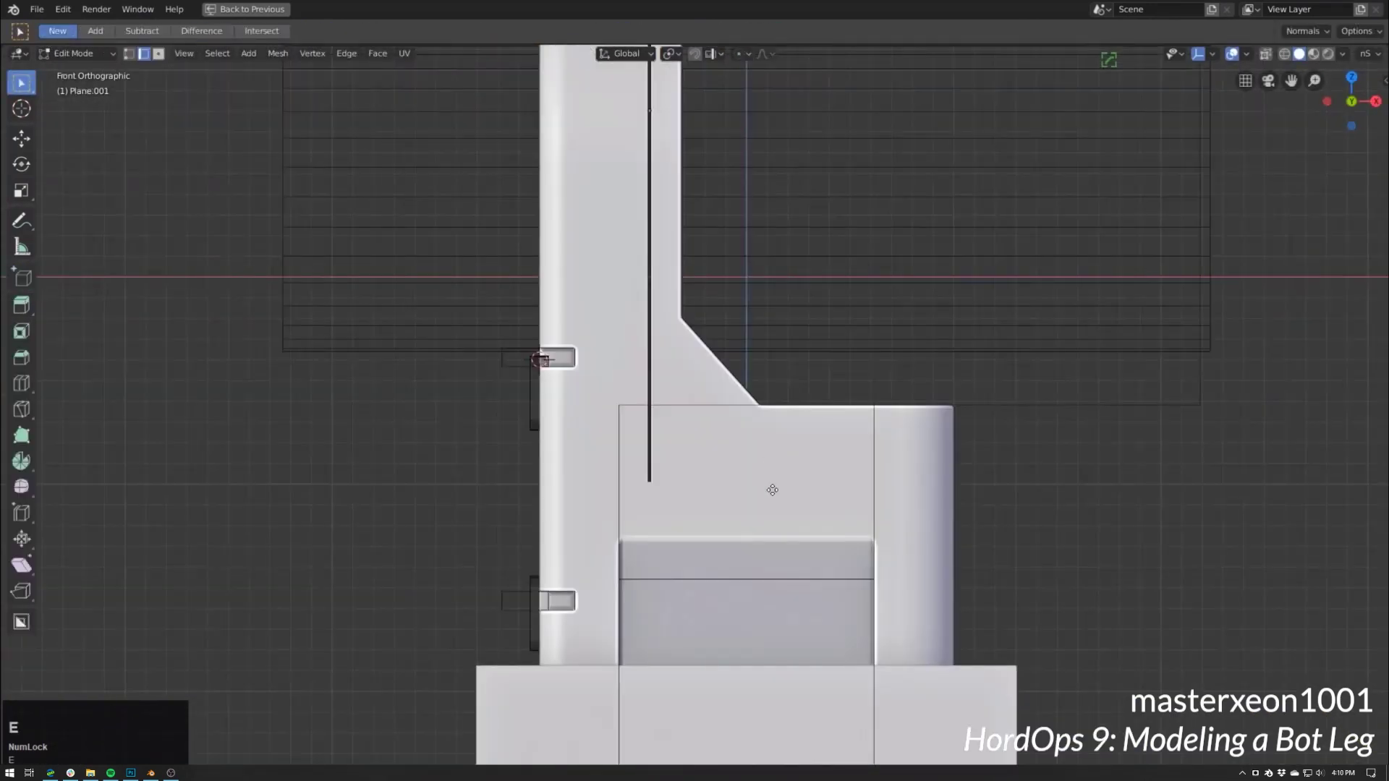
key("Tab")
Scale the selected cylinder slightly.
middle_click_drag(816, 422, 827, 488, "shift")
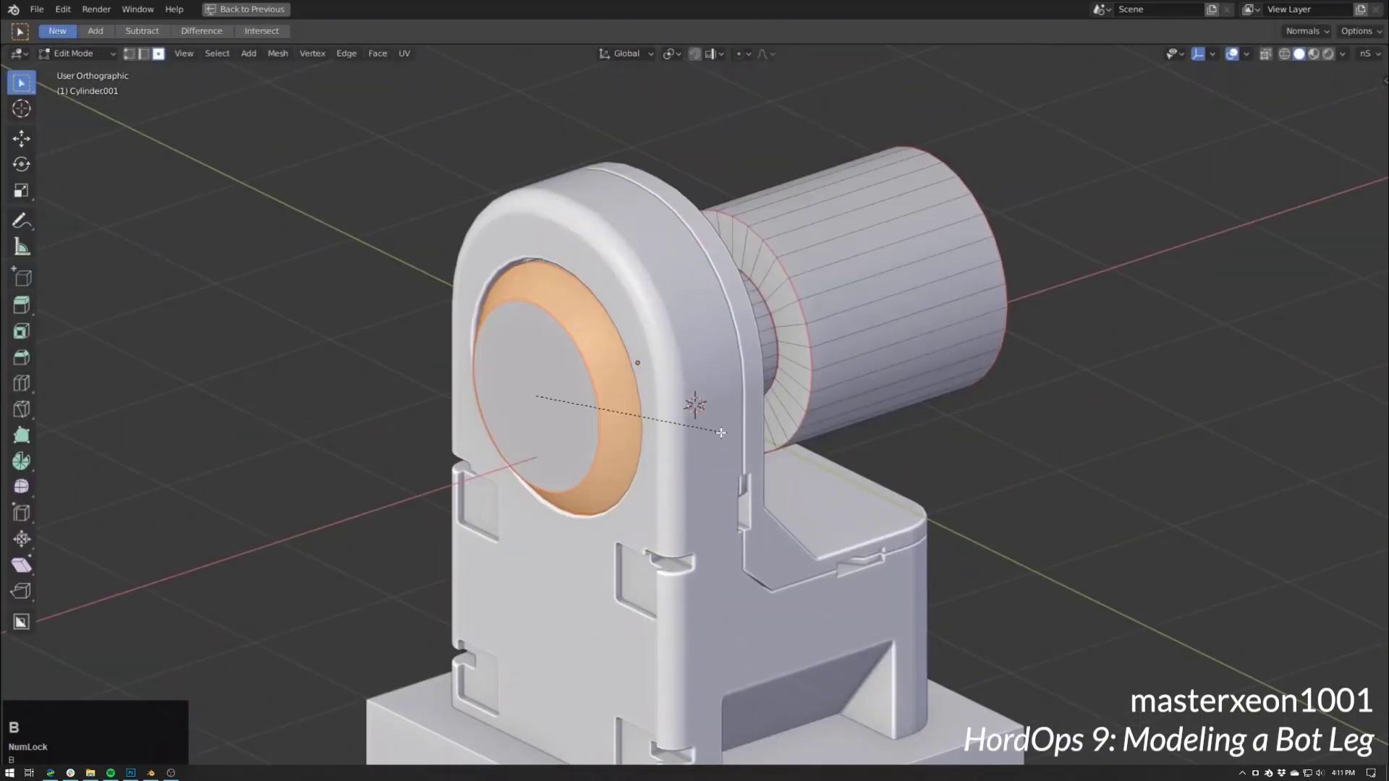
key("s")
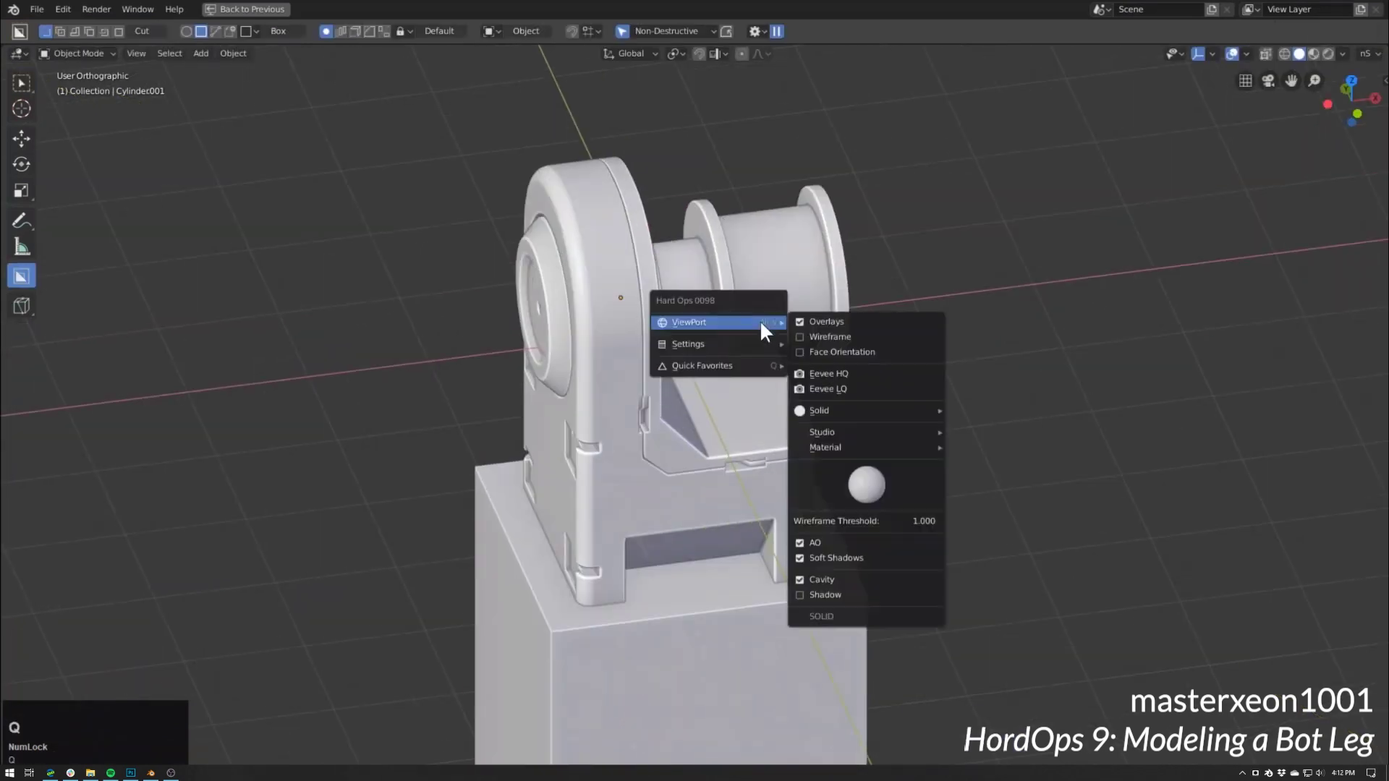
left_click(759, 320)
scroll(606, 256, "up", 3)
Add a cube above the cylinder and open the HOps Helper panel.
key("shift+a")
left_click(854, 329)
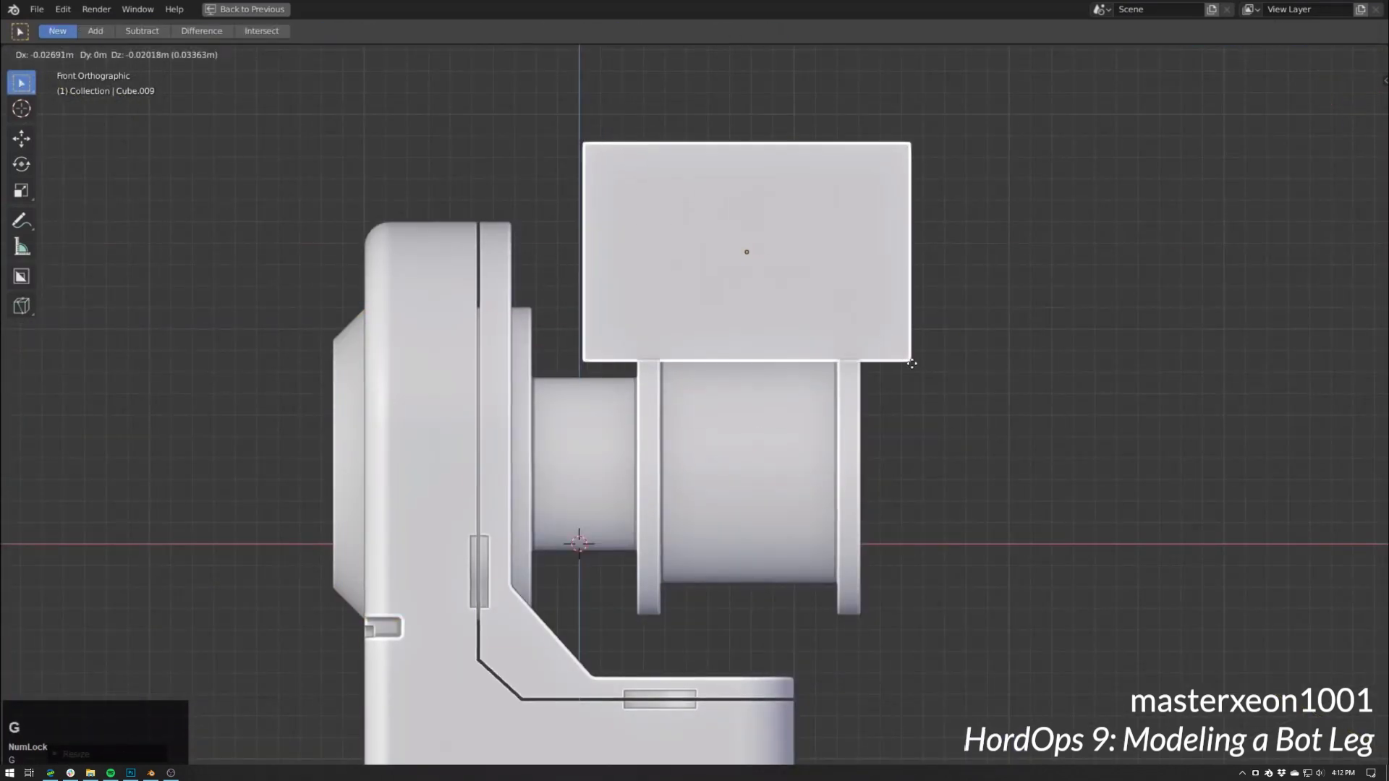
middle_click_drag(854, 329, 796, 372)
left_click(771, 430)
key("ctrl+grave")
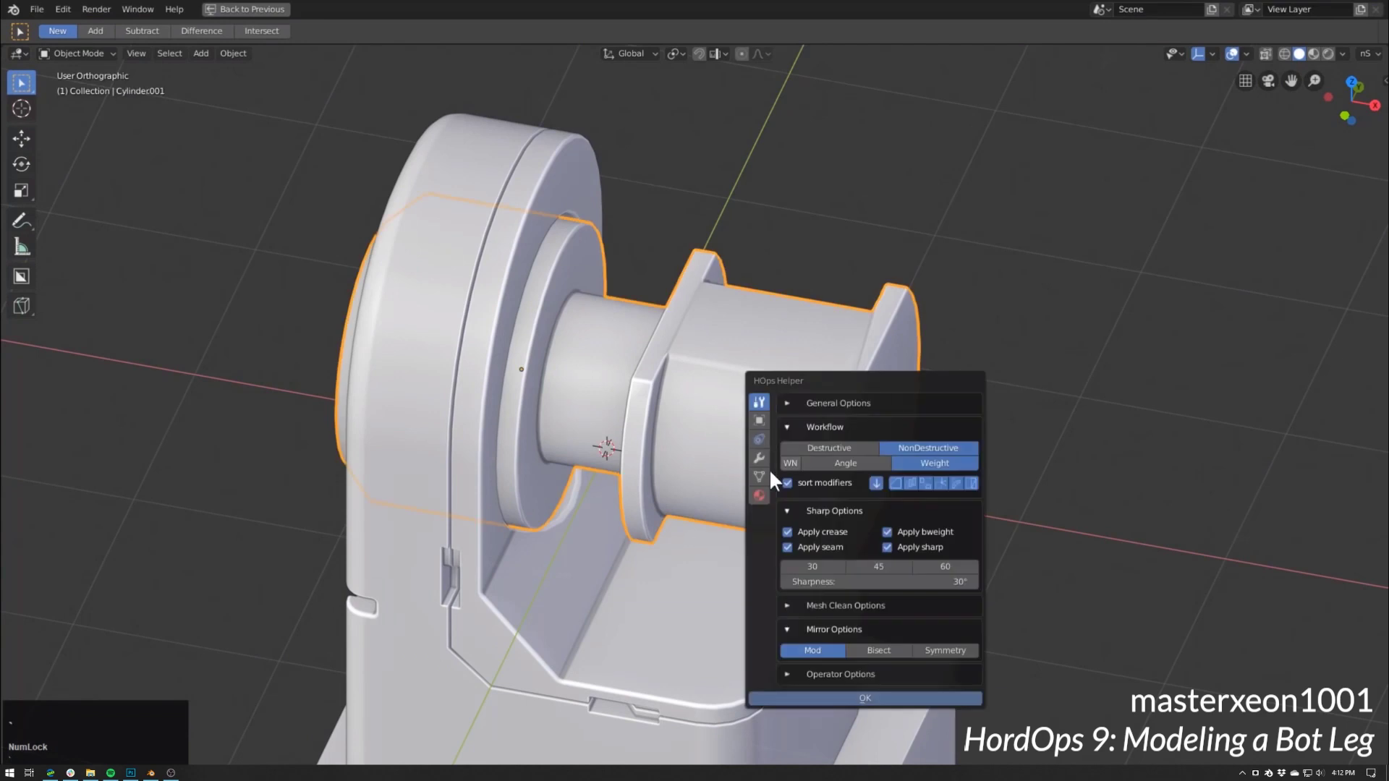